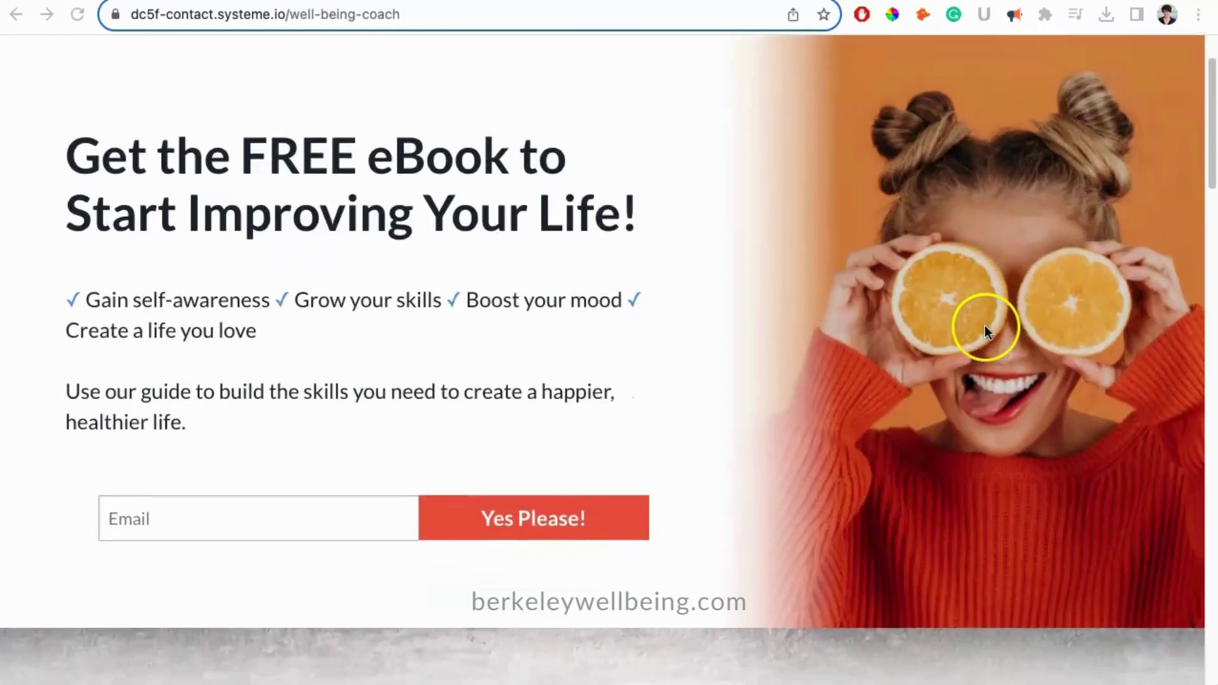
- Scroll the live Well-Being Coach page past the eBook form to Our Products & Services
scroll(985, 333, "down", 9)
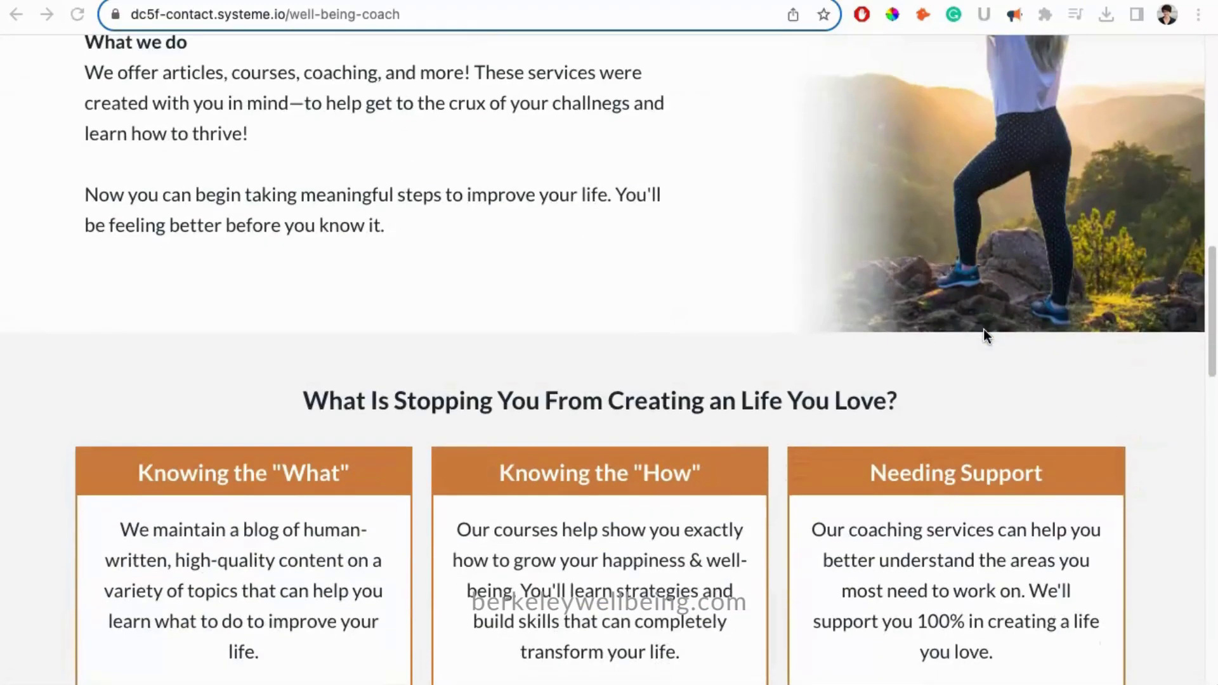
scroll(983, 329, "down", 3)
- Browse the live site's Blog page and then its Courses page
left_click(1004, 82)
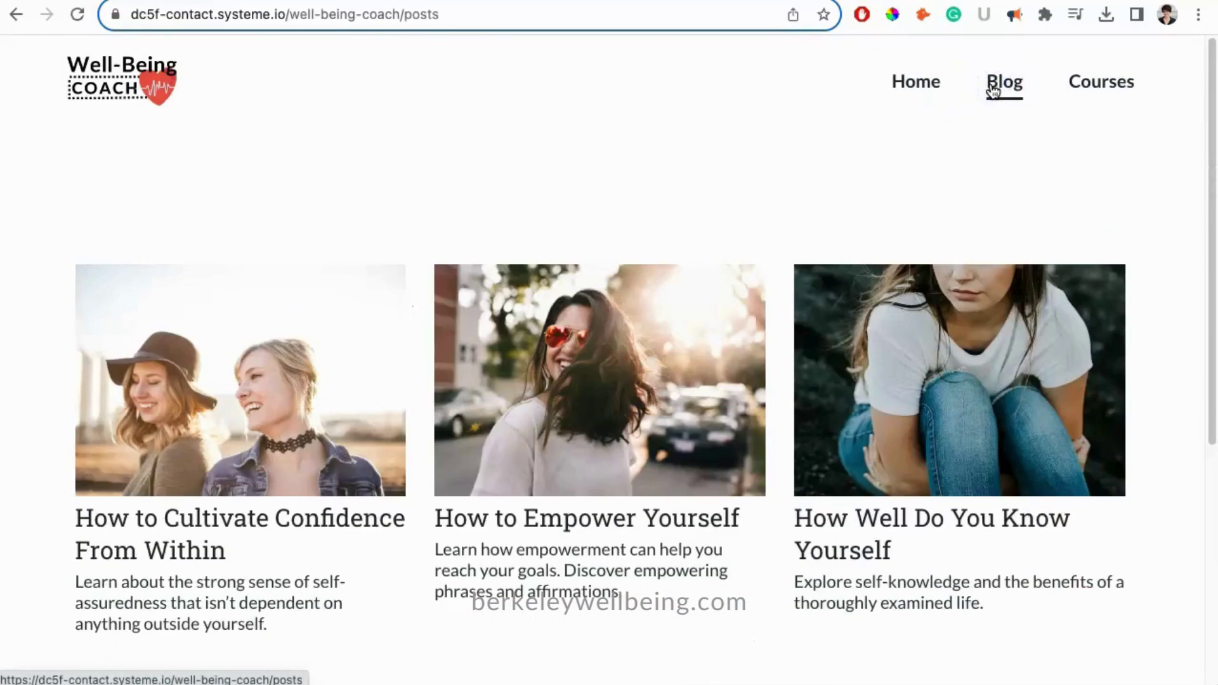
left_click(1098, 86)
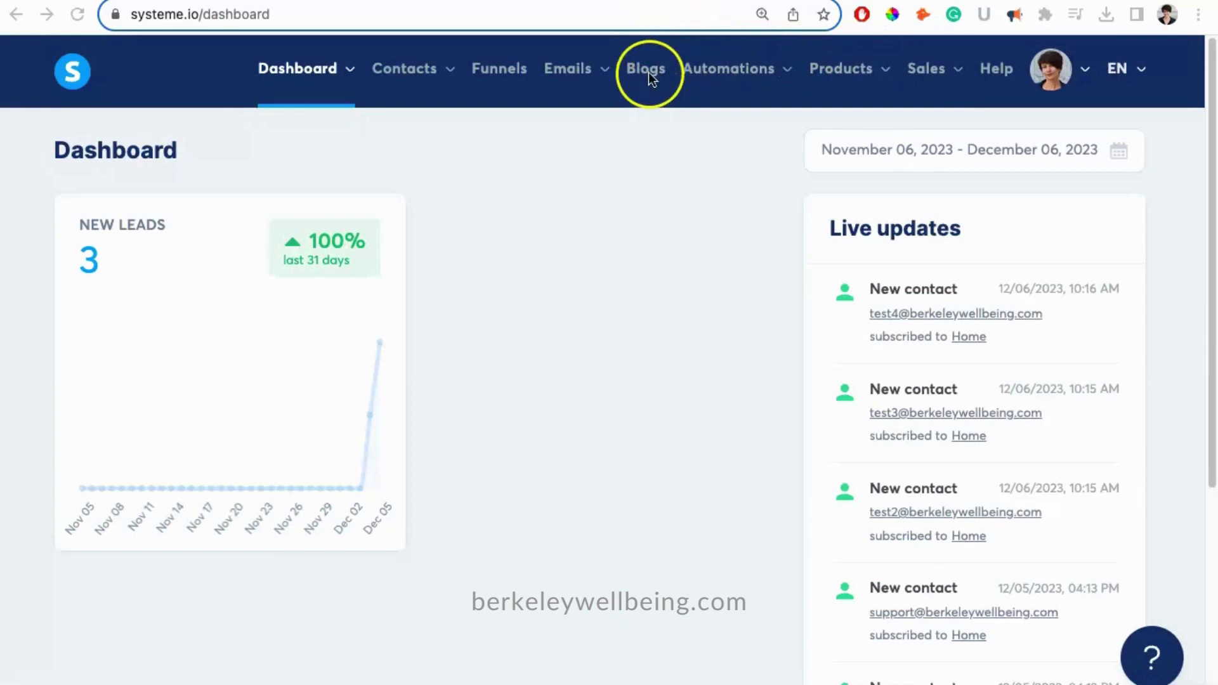
- Go to Blogs and open the Well-Being Coach Website blog's 3 published posts
left_click(649, 73)
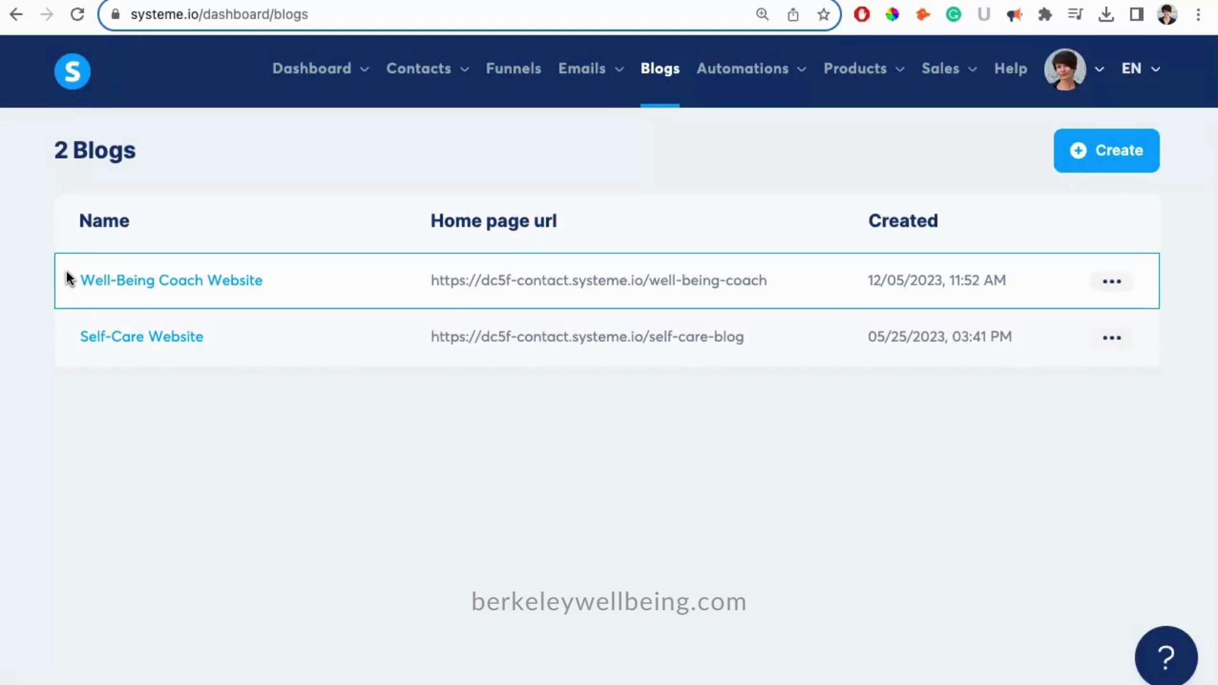
left_click(105, 281)
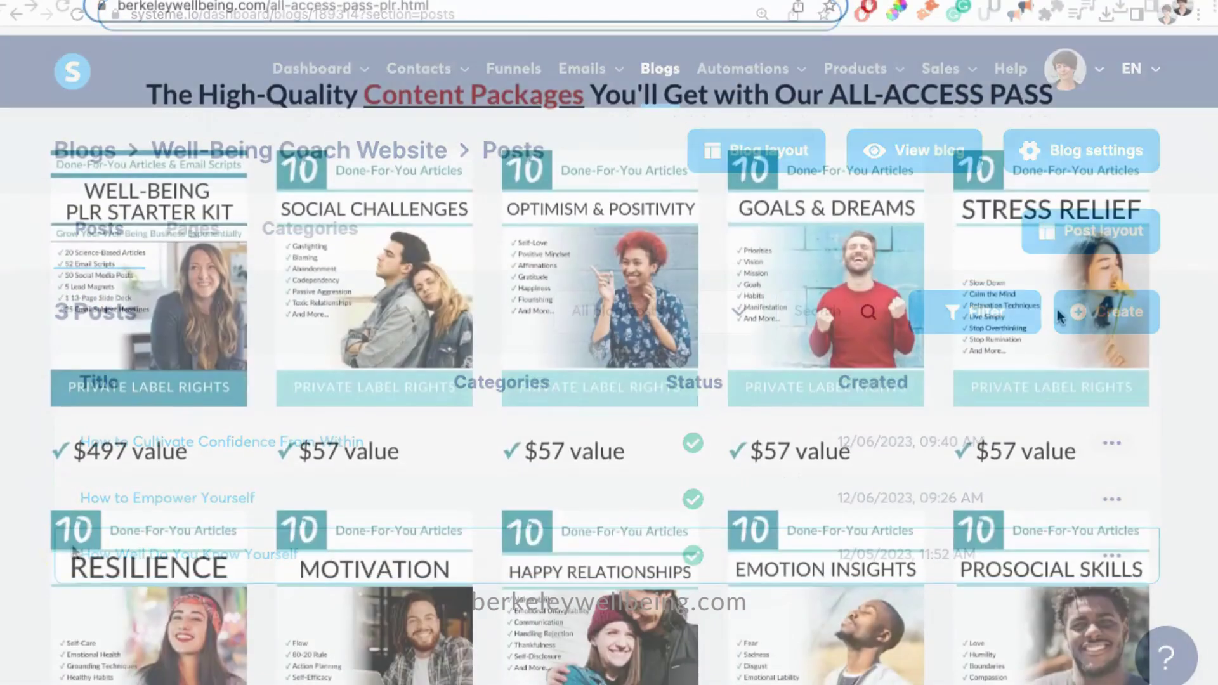
scroll(1057, 310, "down", 5)
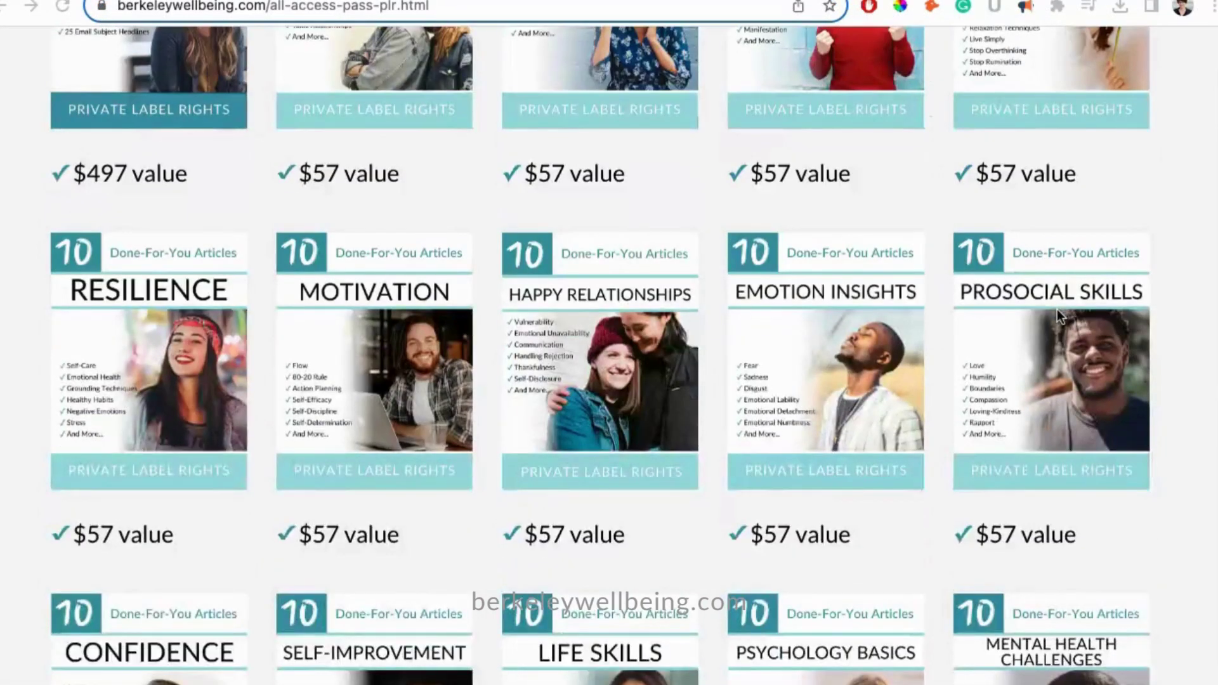
scroll(1057, 310, "down", 5)
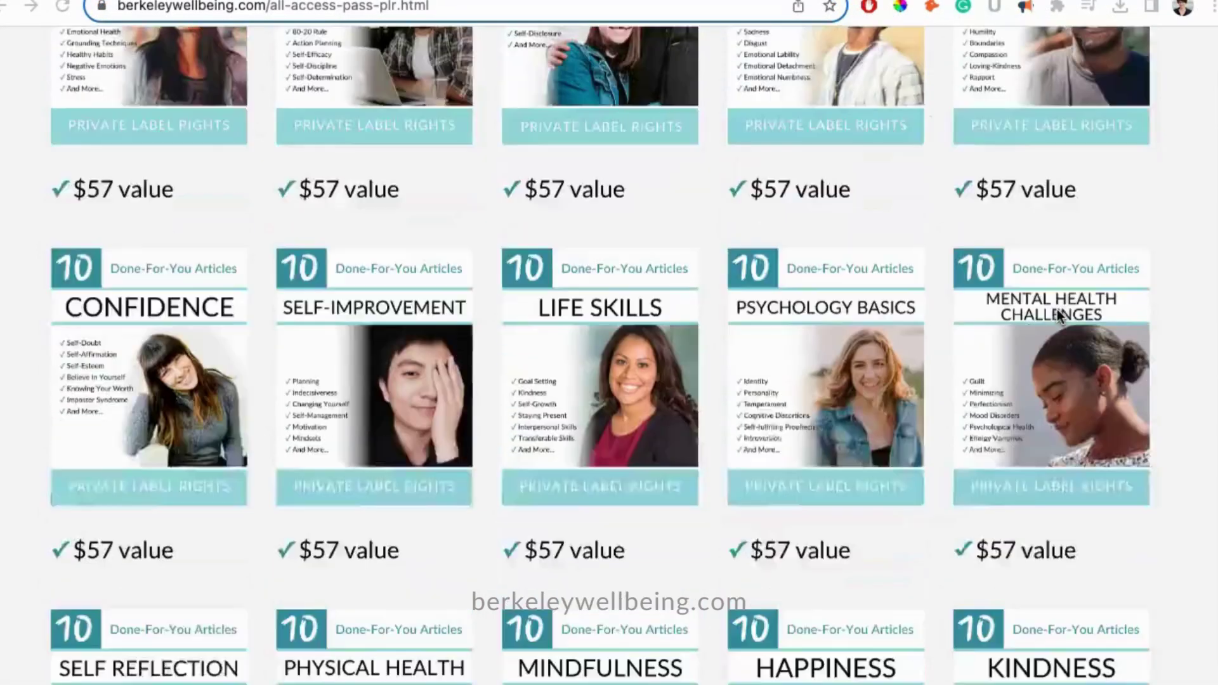
scroll(1056, 309, "down", 3)
scroll(1056, 310, "down", 2)
scroll(1057, 314, "down", 5)
scroll(1056, 316, "down", 5)
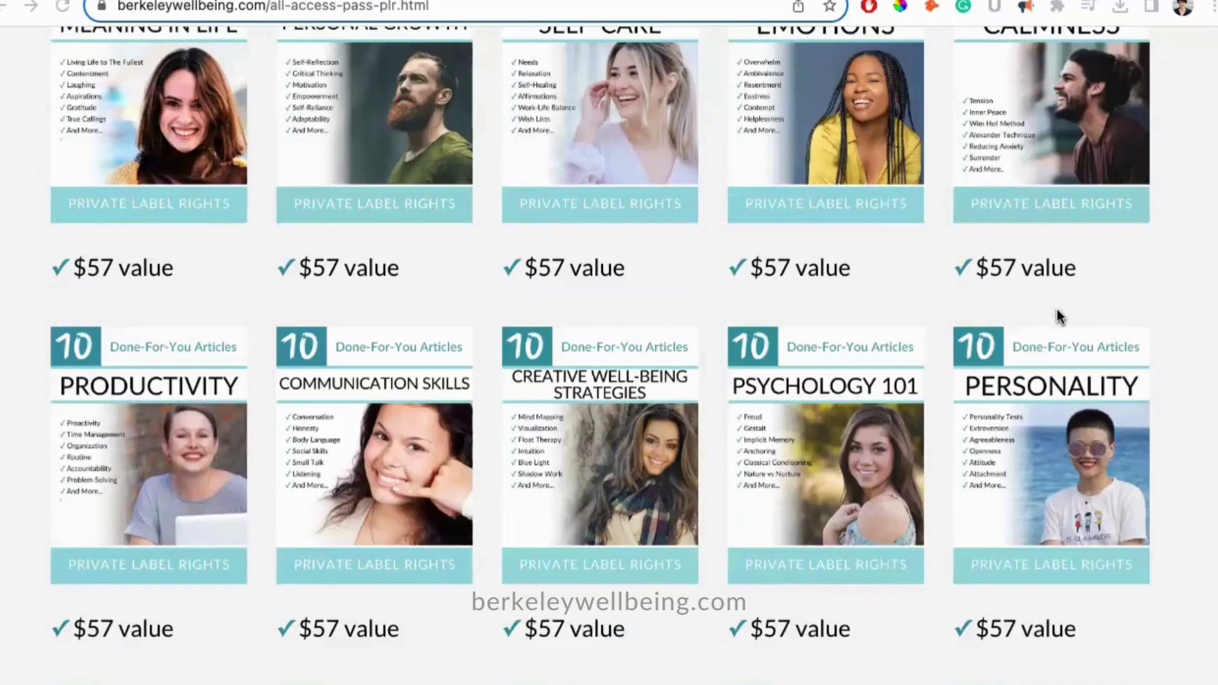
scroll(1057, 315, "down", 4)
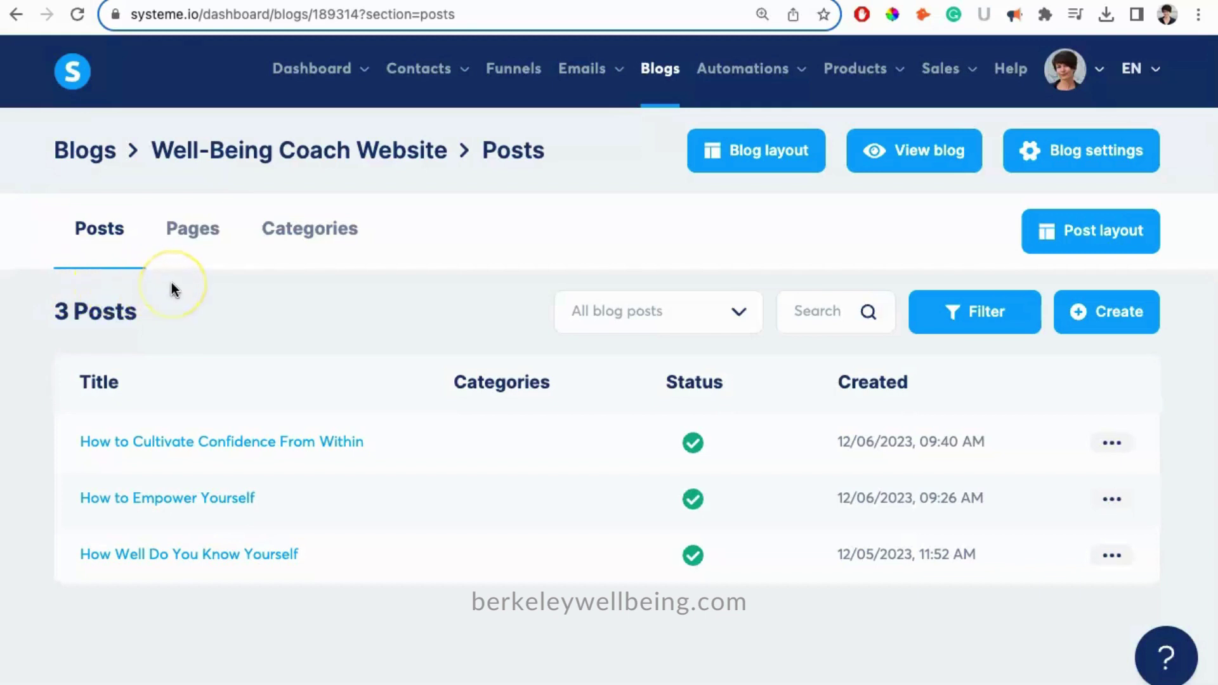
- Show the blog's Pages tab listing 5 pages, including Home, Optin Page and Courses
left_click(180, 241)
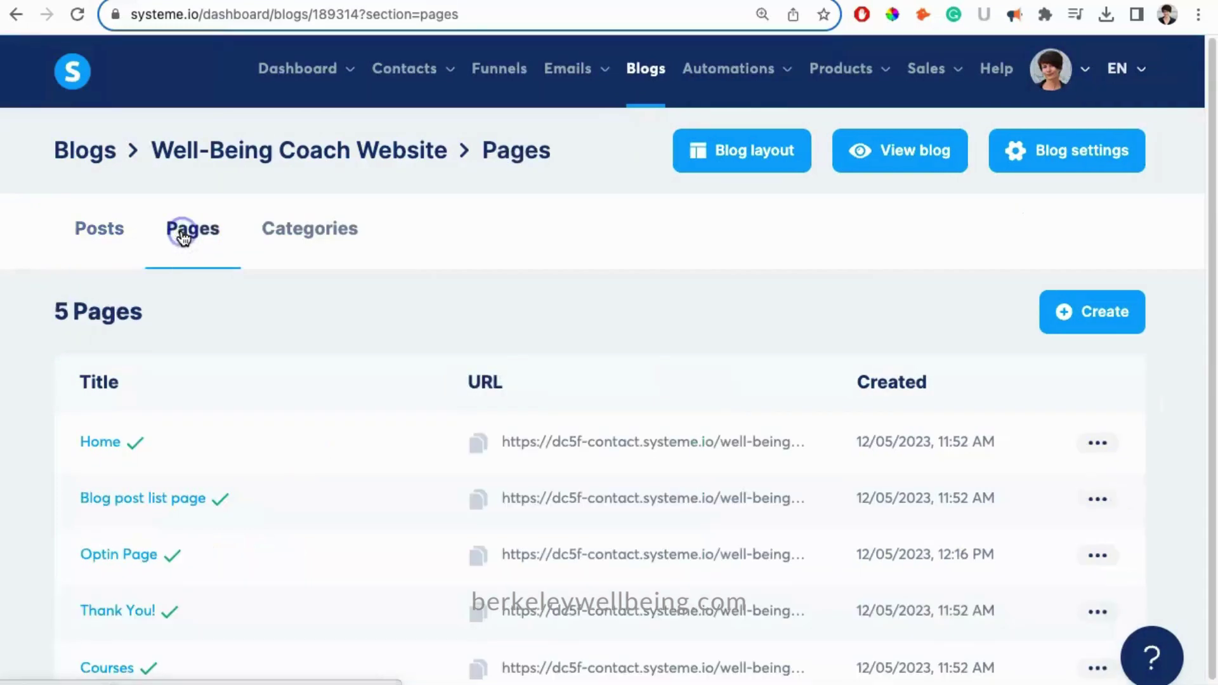
left_click(184, 238)
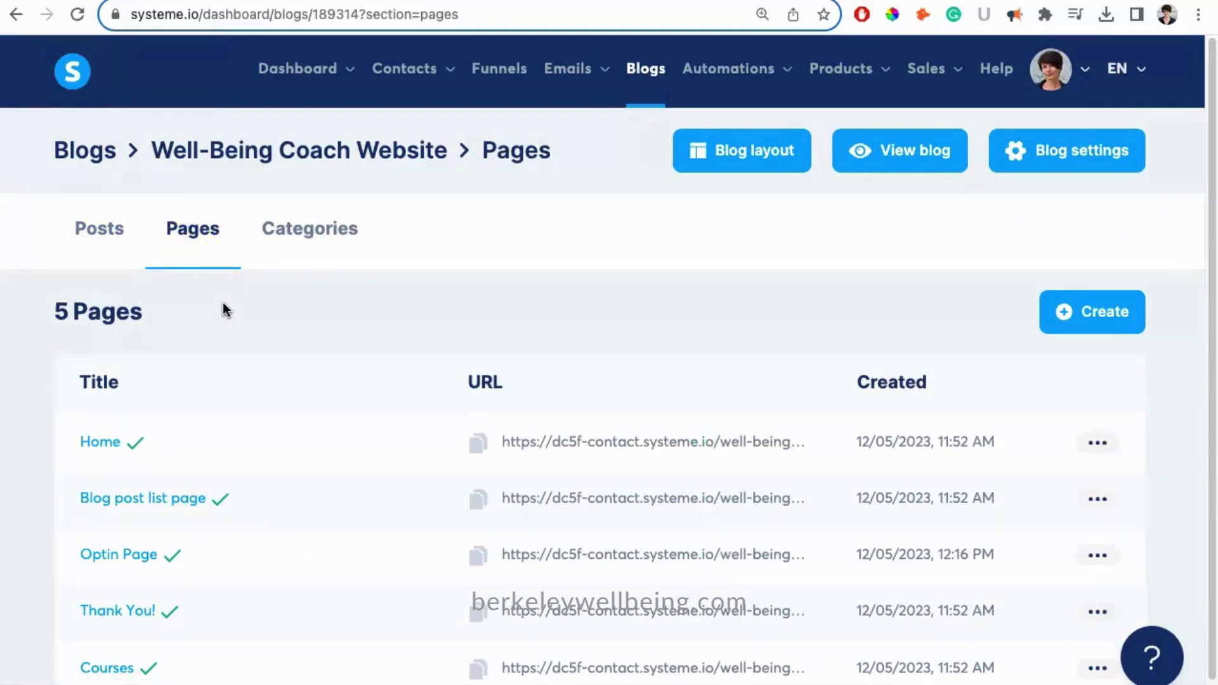
left_click(102, 291)
left_click(56, 407)
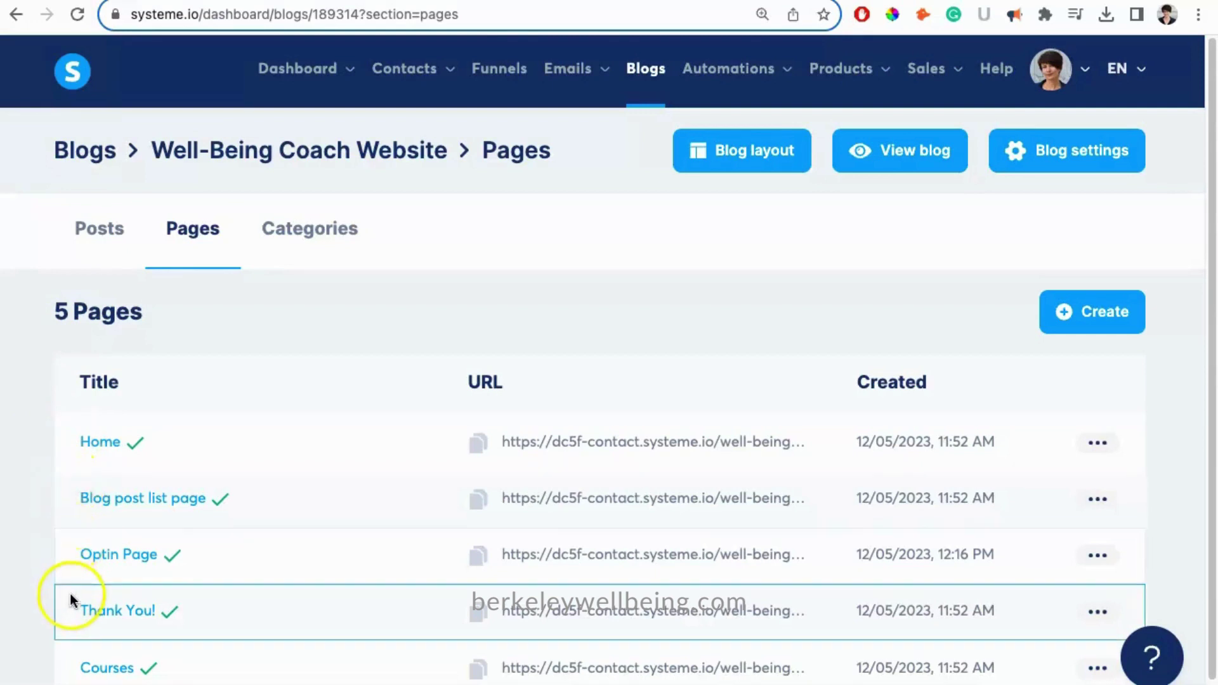
left_click(92, 444)
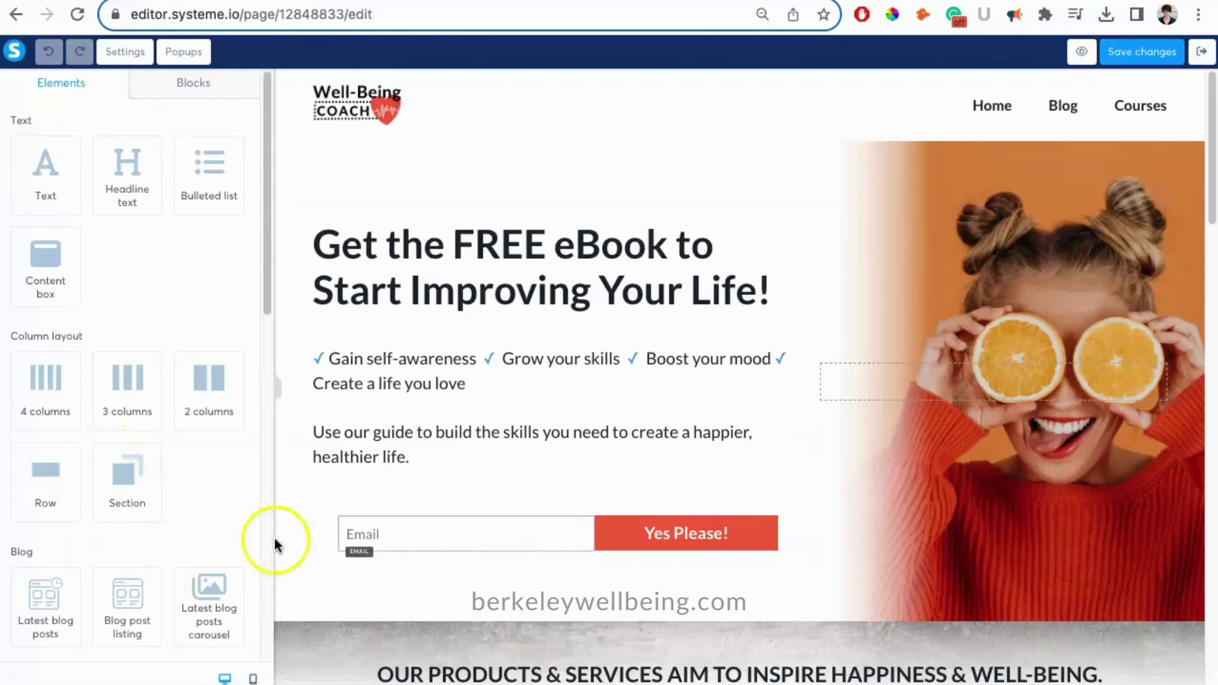
left_click(319, 564)
left_click(295, 563)
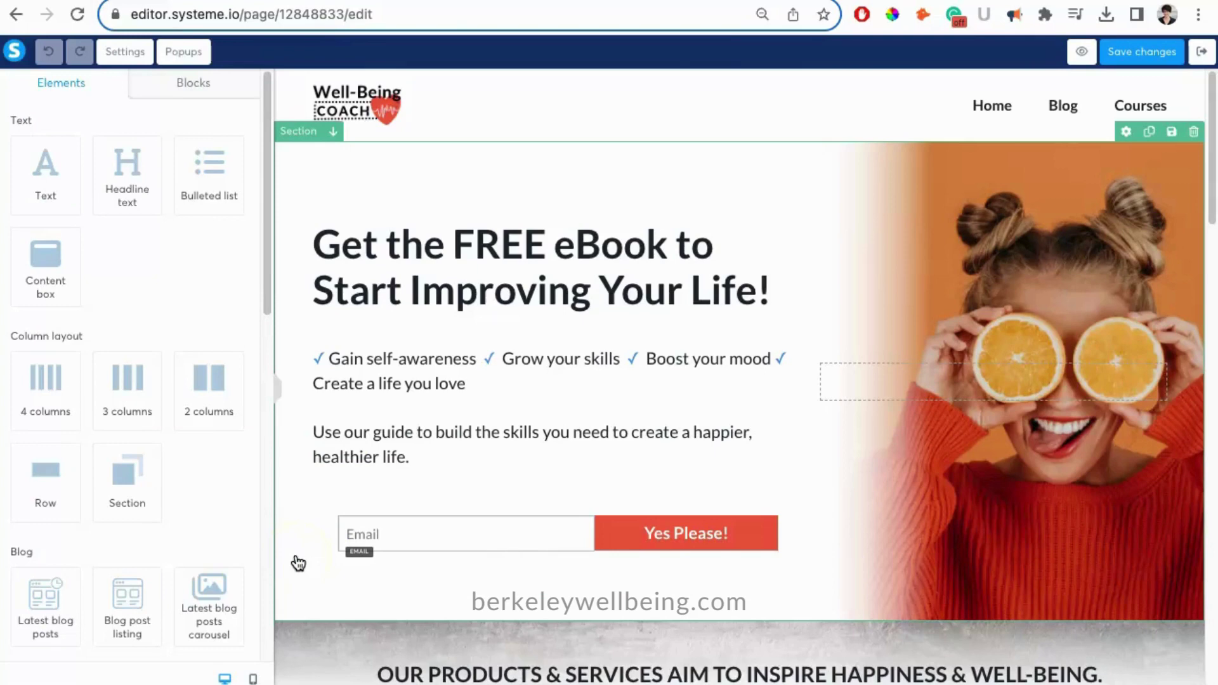
scroll(299, 563, "down", 2)
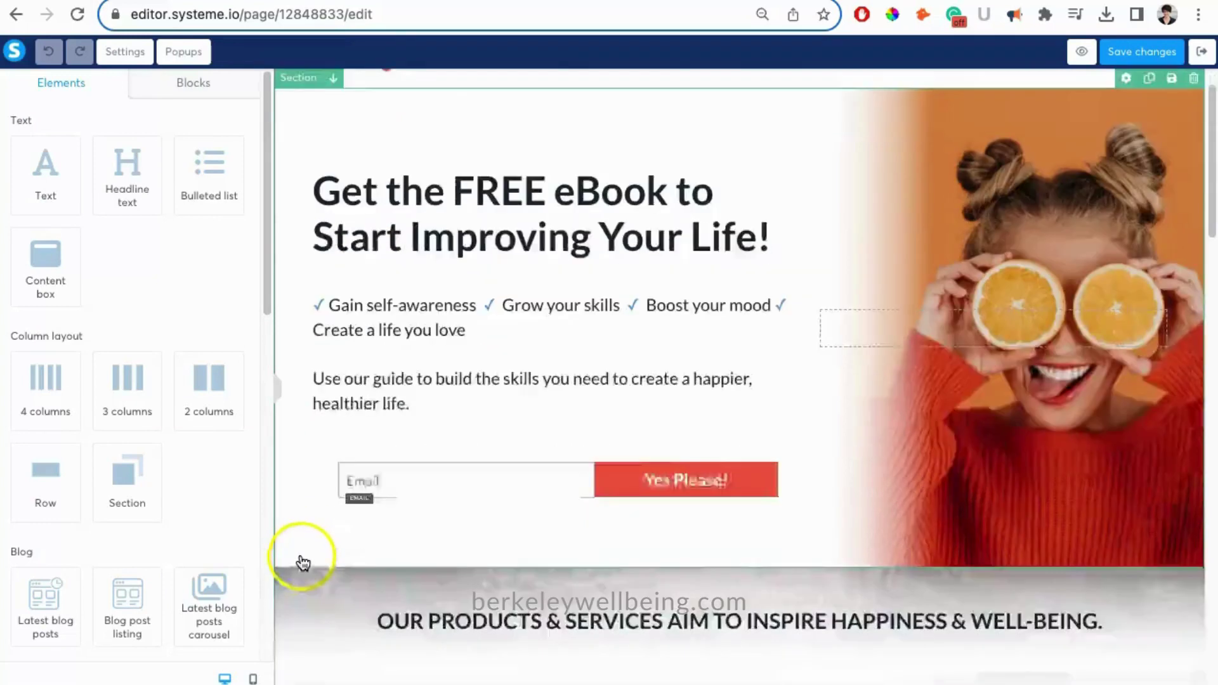
left_click(300, 564)
scroll(300, 564, "down", 8)
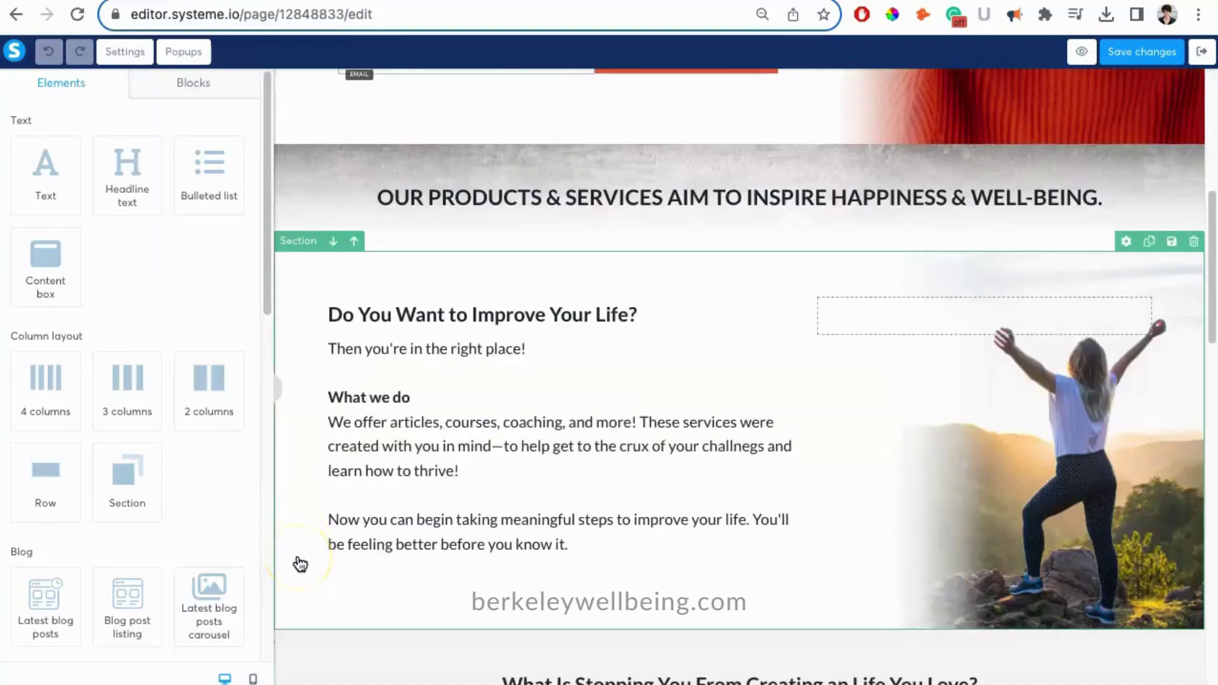
scroll(300, 564, "down", 8)
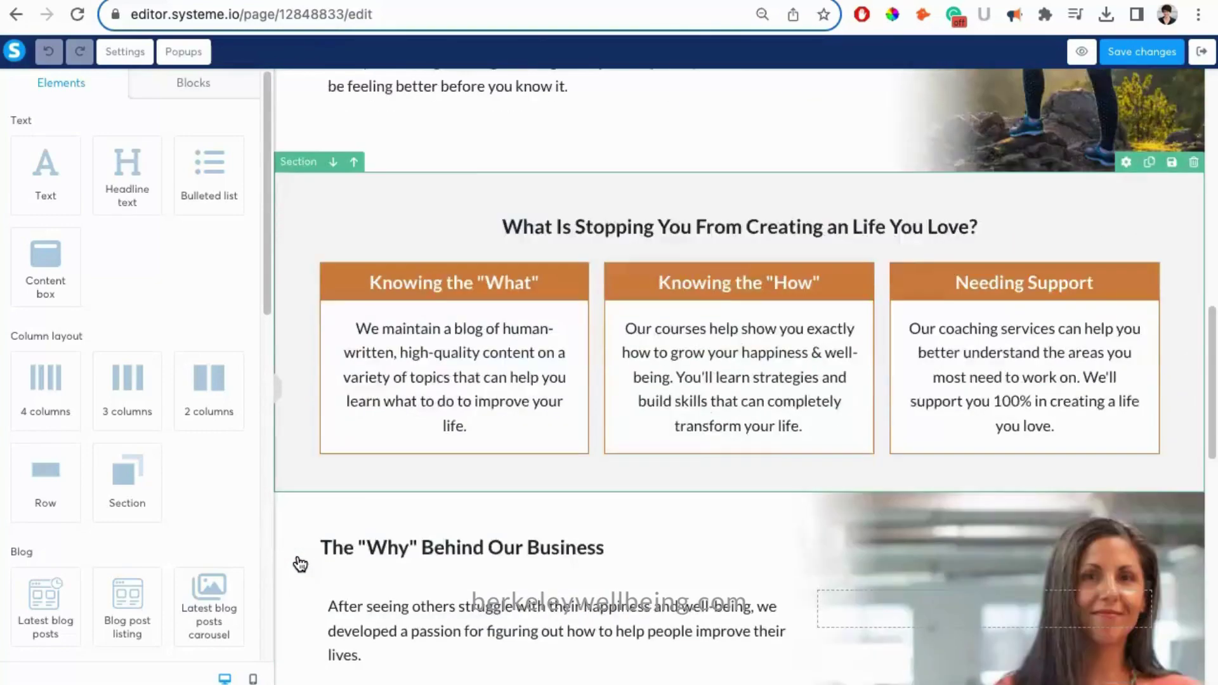
scroll(300, 563, "down", 2)
scroll(300, 564, "down", 5)
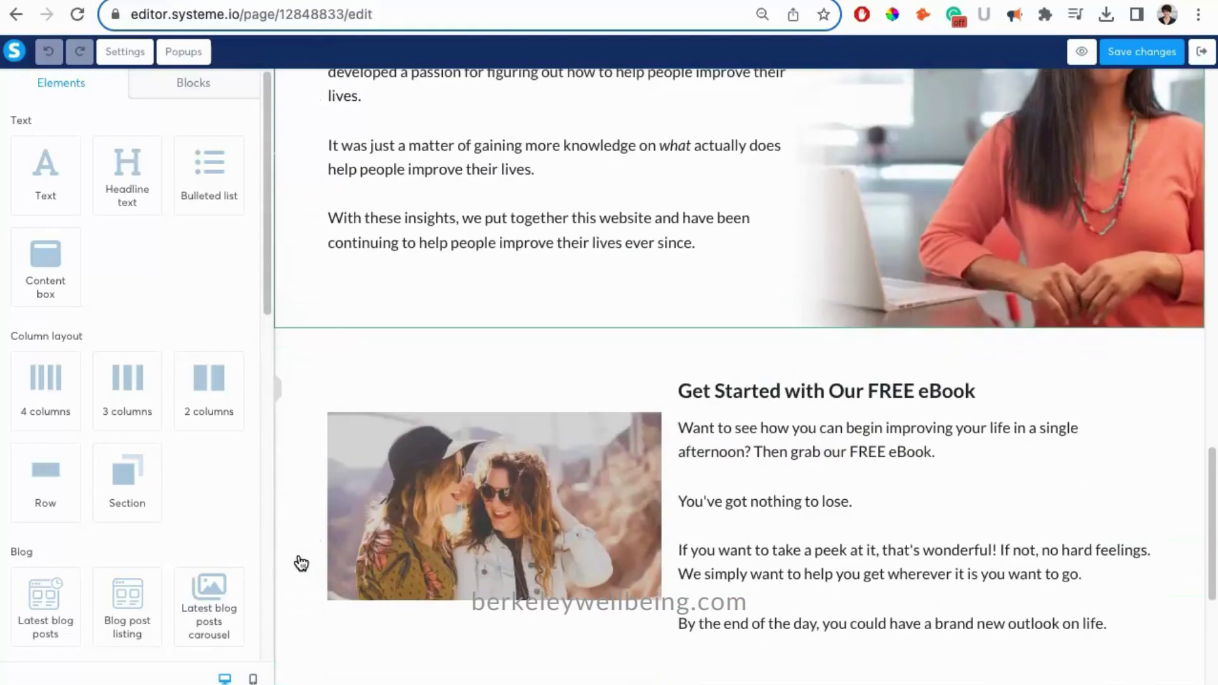
scroll(300, 564, "down", 6)
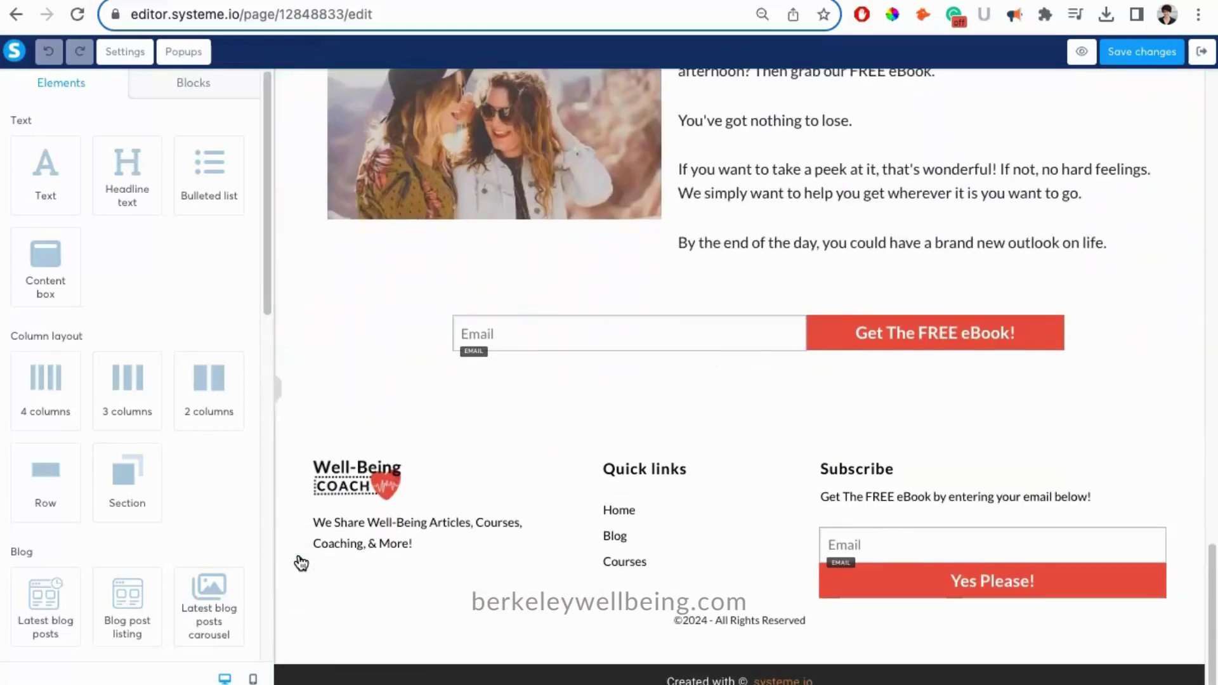
scroll(300, 563, "up", 2)
scroll(300, 563, "up", 4)
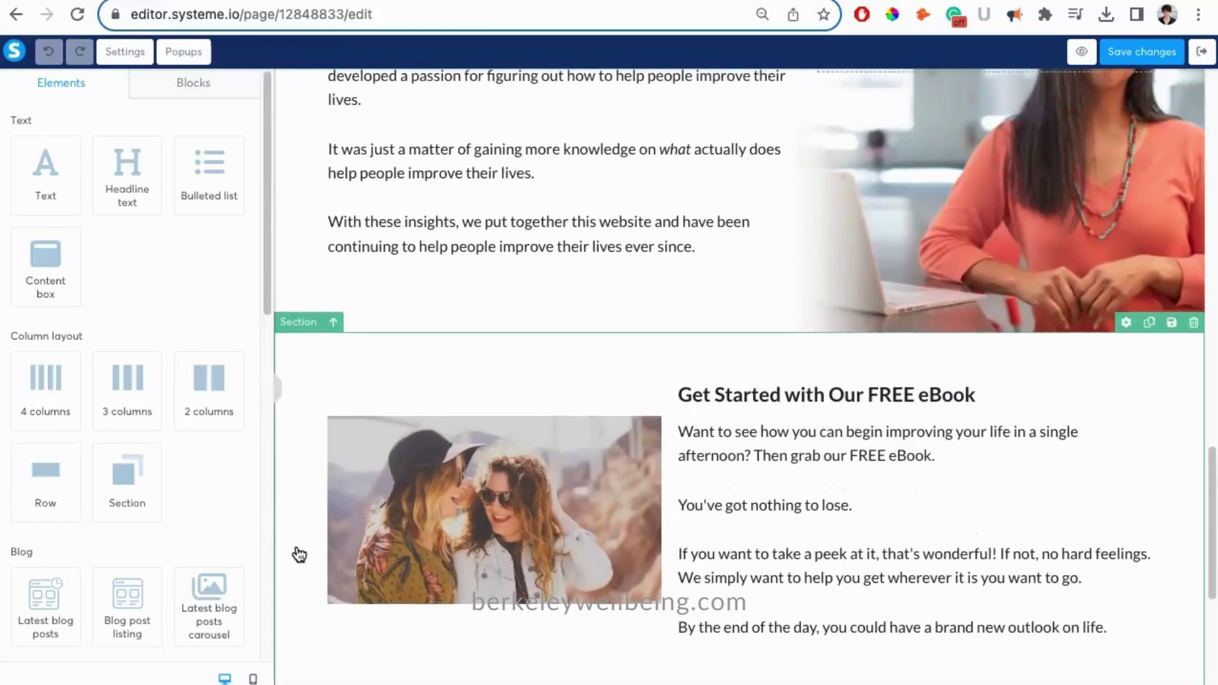
scroll(299, 555, "up", 17)
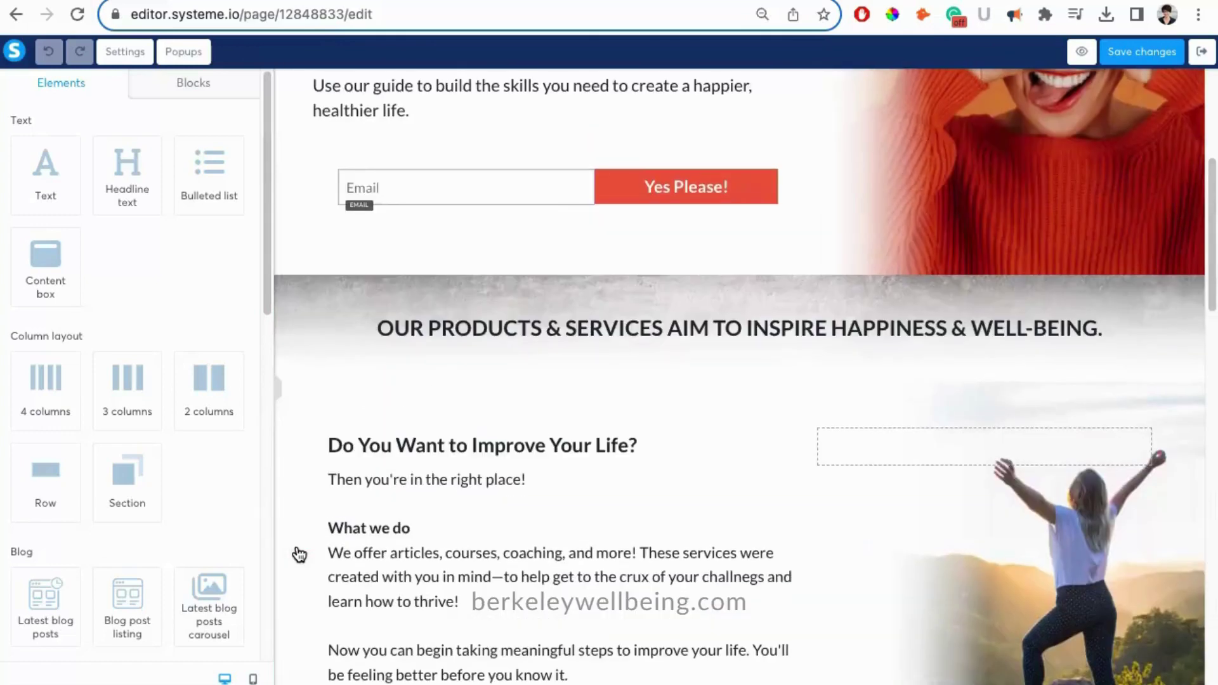
left_click(473, 285)
scroll(472, 285, "up", 5)
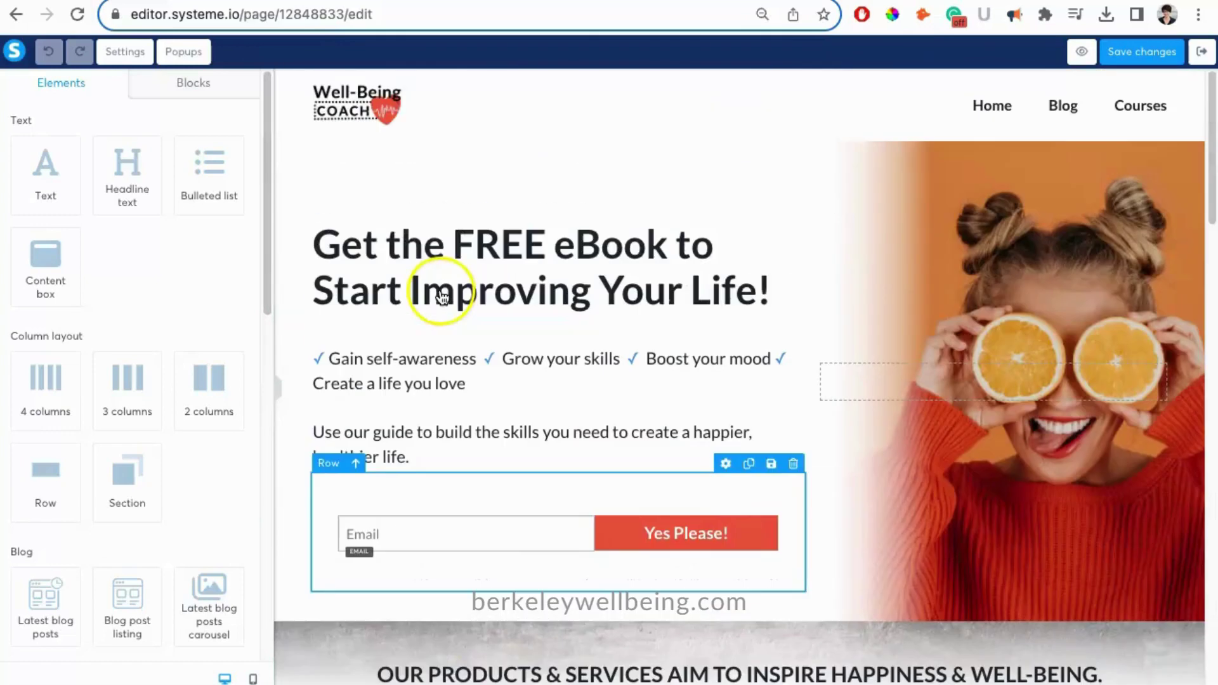
left_click(787, 507)
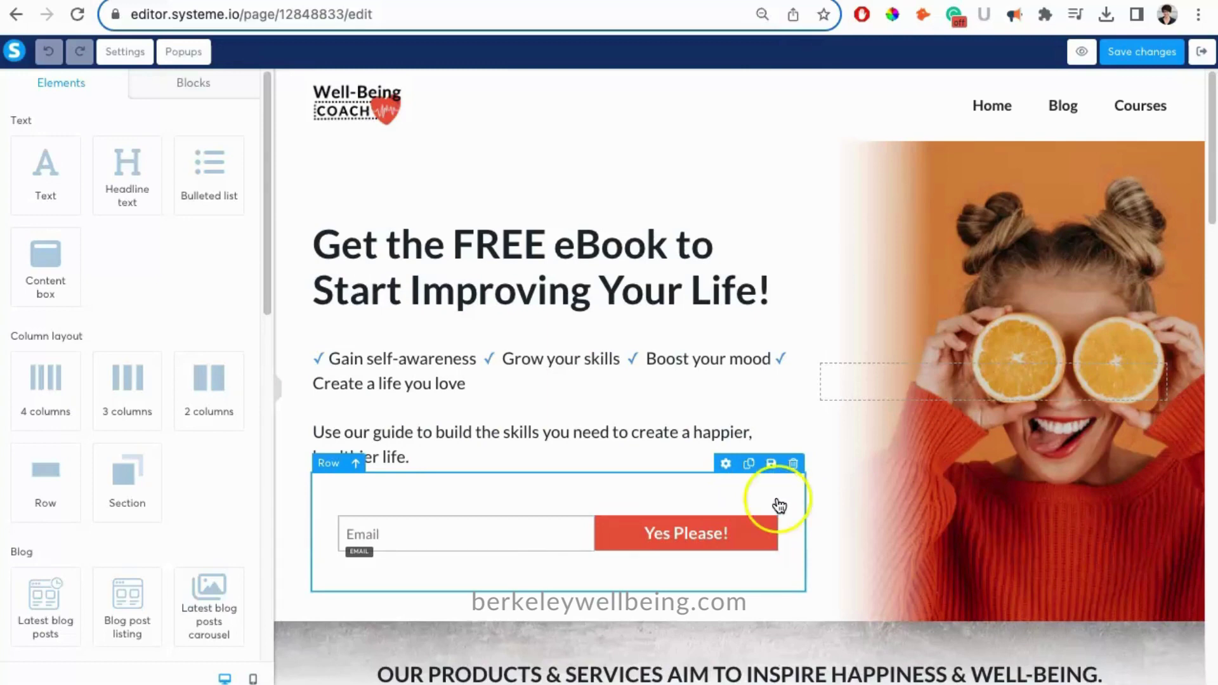
scroll(777, 504, "down", 1)
scroll(775, 499, "down", 5)
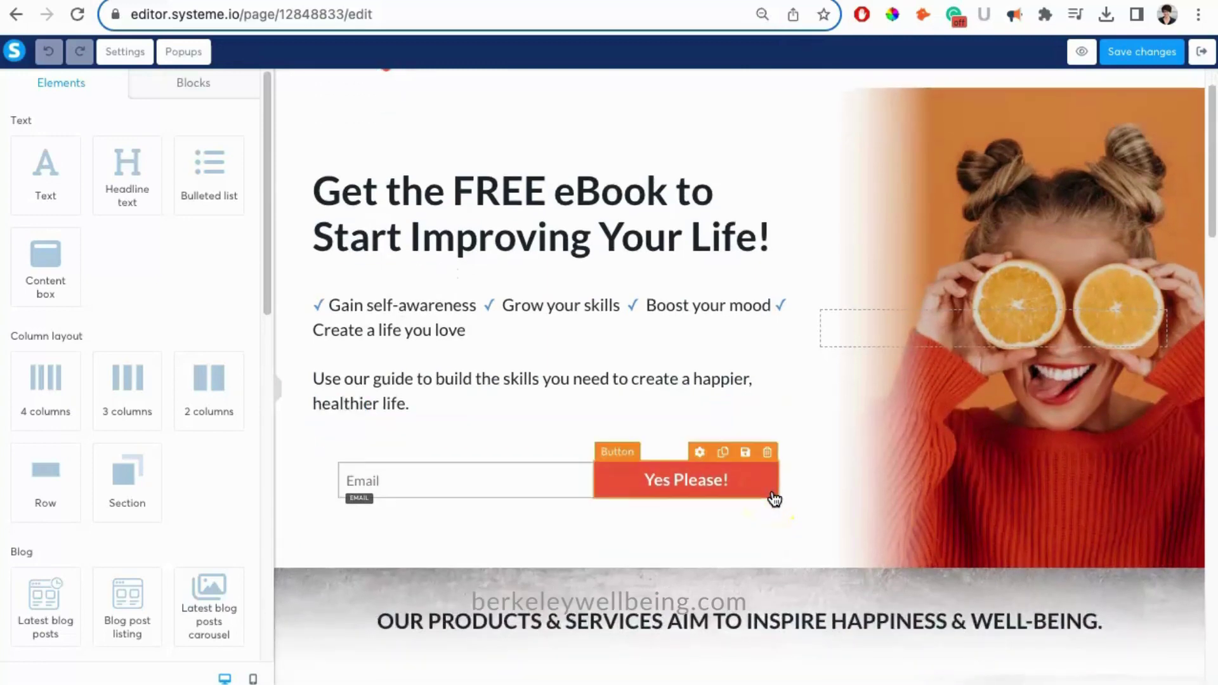
scroll(774, 499, "down", 3)
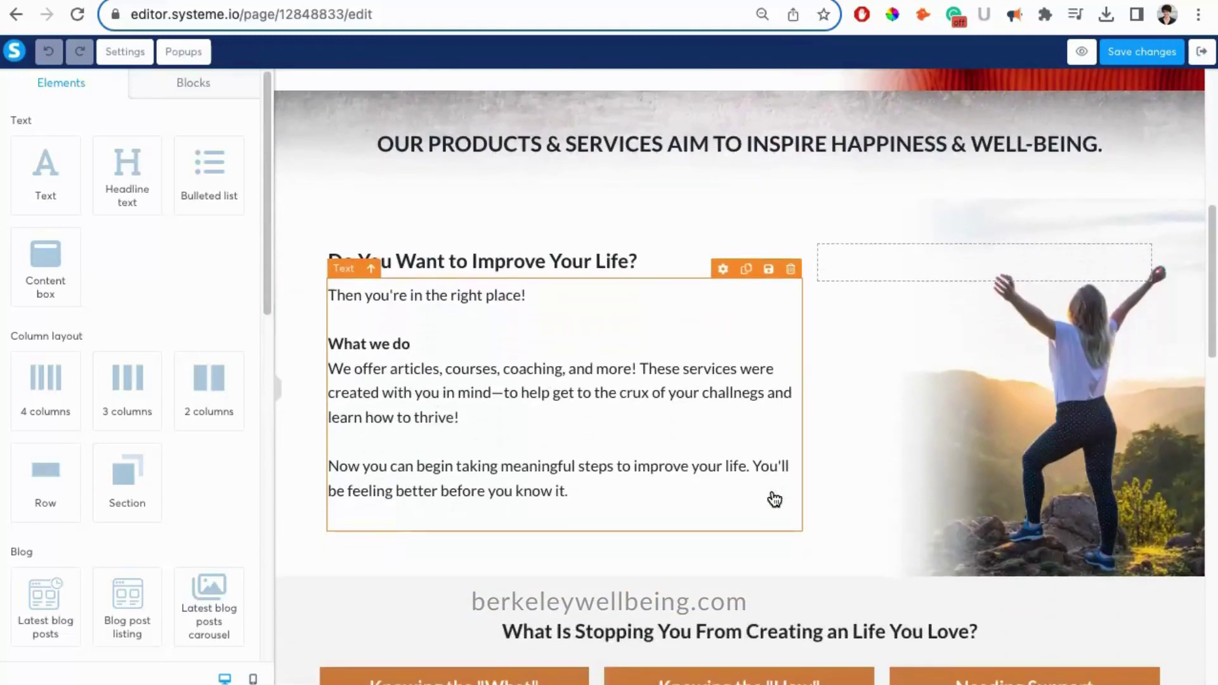
left_click(766, 495)
scroll(759, 497, "down", 4)
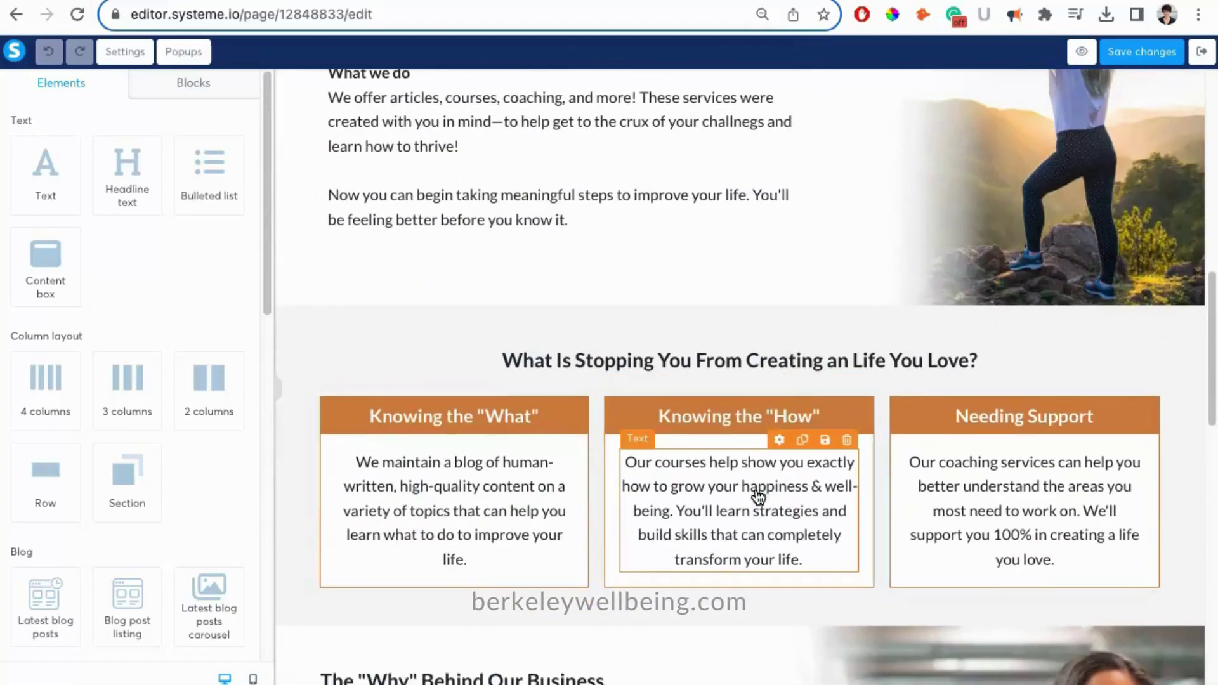
left_click(557, 422)
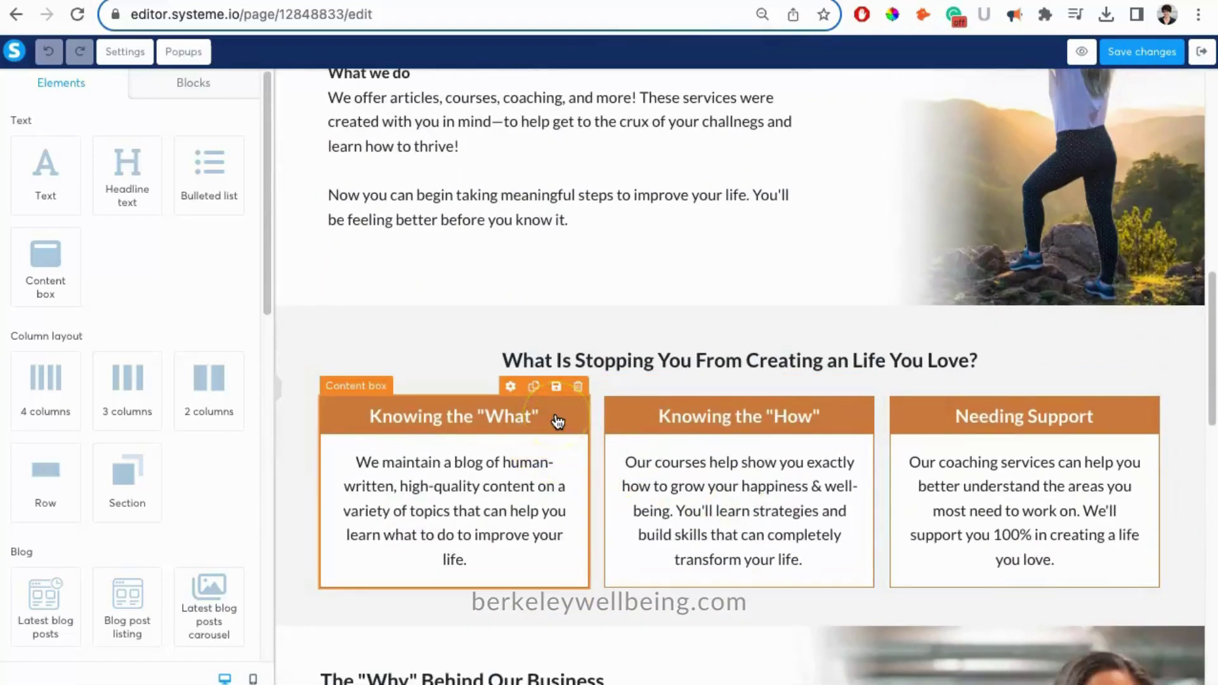
left_click(620, 419)
left_click(898, 417)
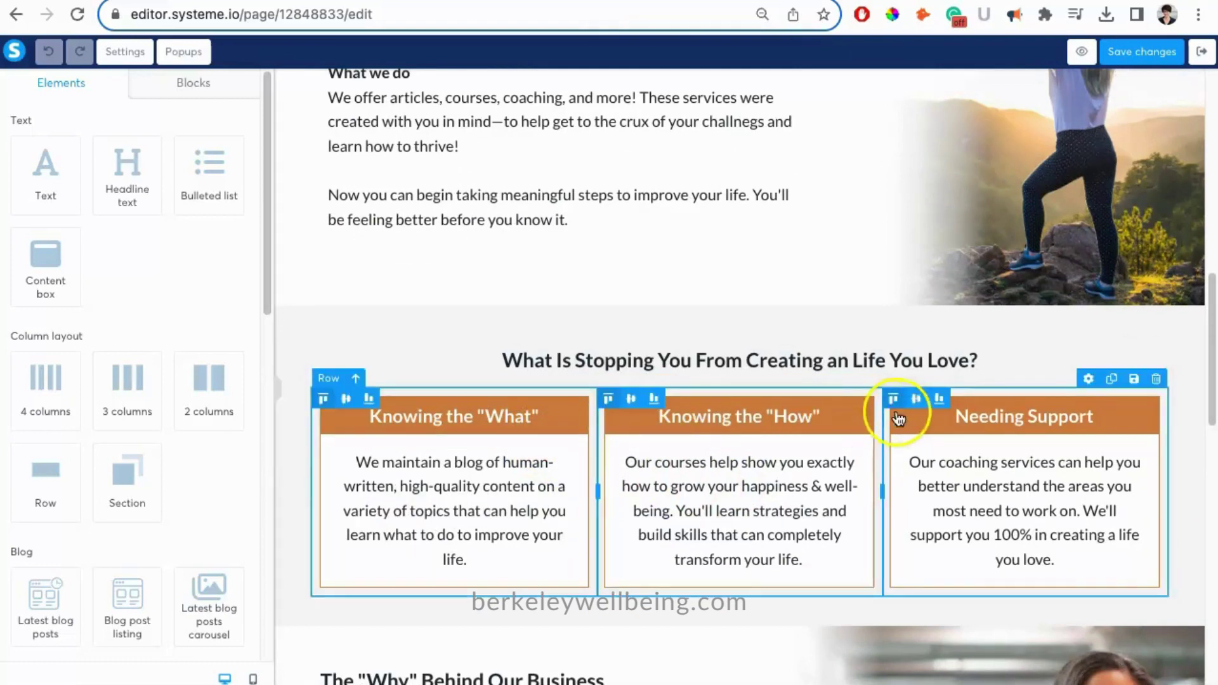
left_click(925, 418)
left_click(628, 388)
scroll(622, 394, "up", 10)
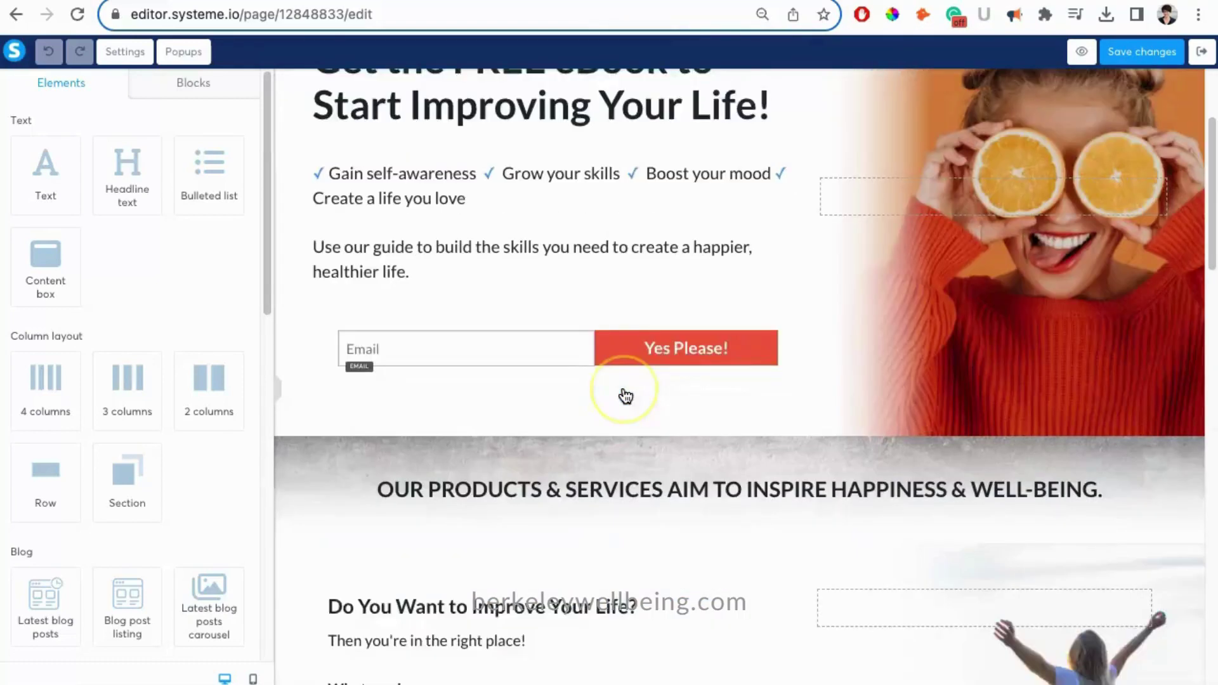
left_click(619, 396)
left_click(504, 299)
scroll(846, 101, "up", 2)
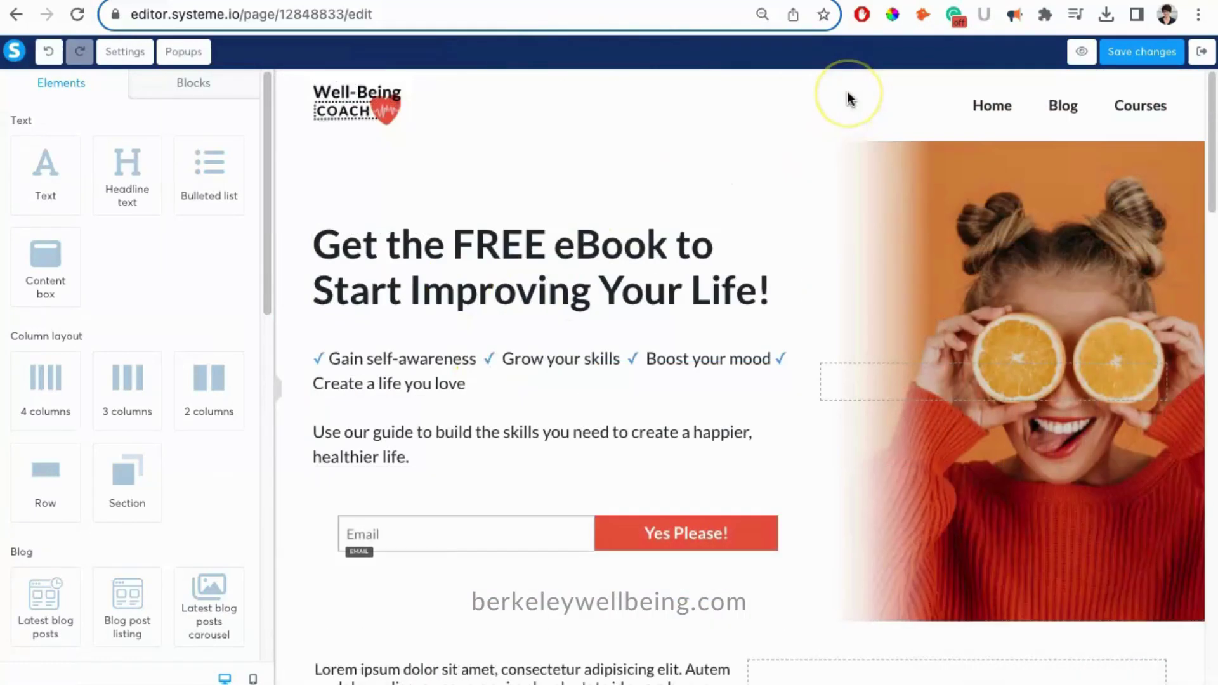
- Paste ✓ marks before 'Grow your skills' and after 'Create a life you love'
left_click(552, 367)
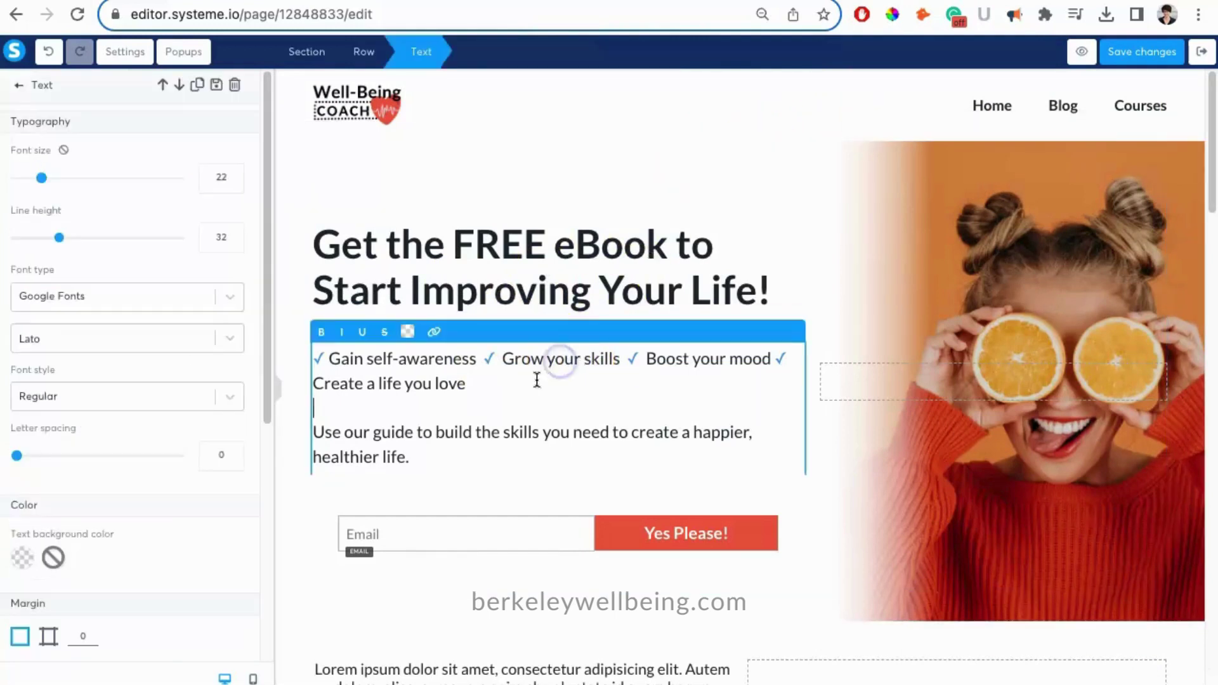
left_click(489, 361)
type("✓")
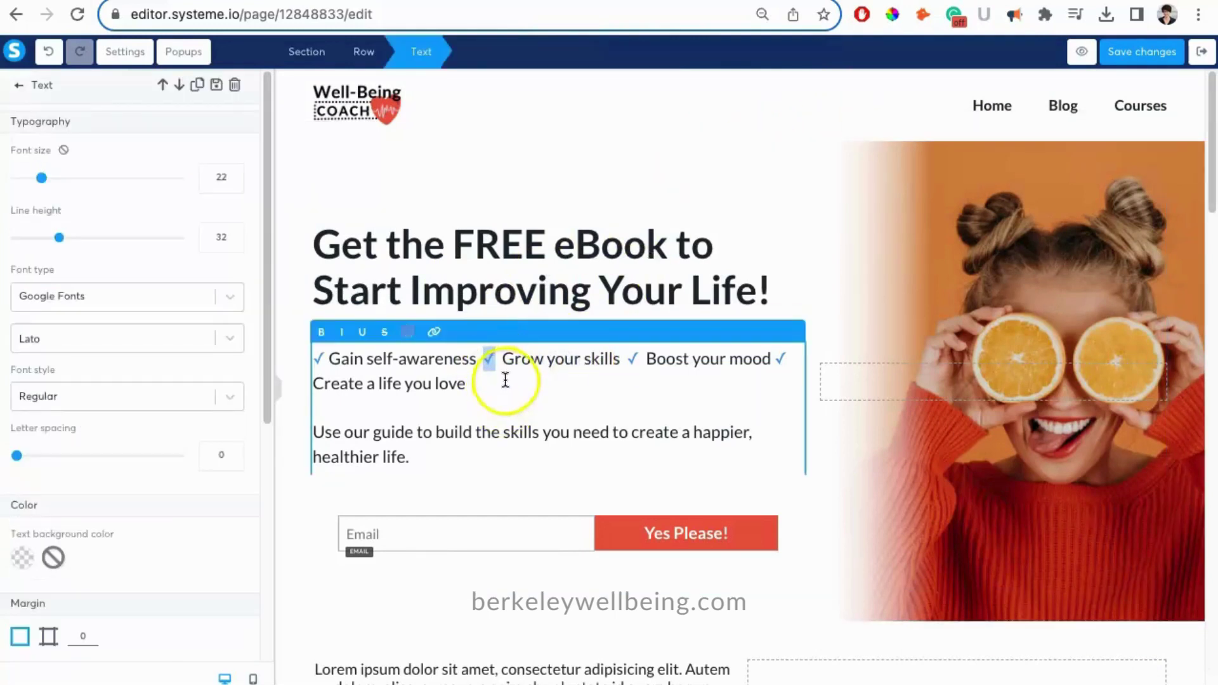
left_click(479, 381)
type("✓")
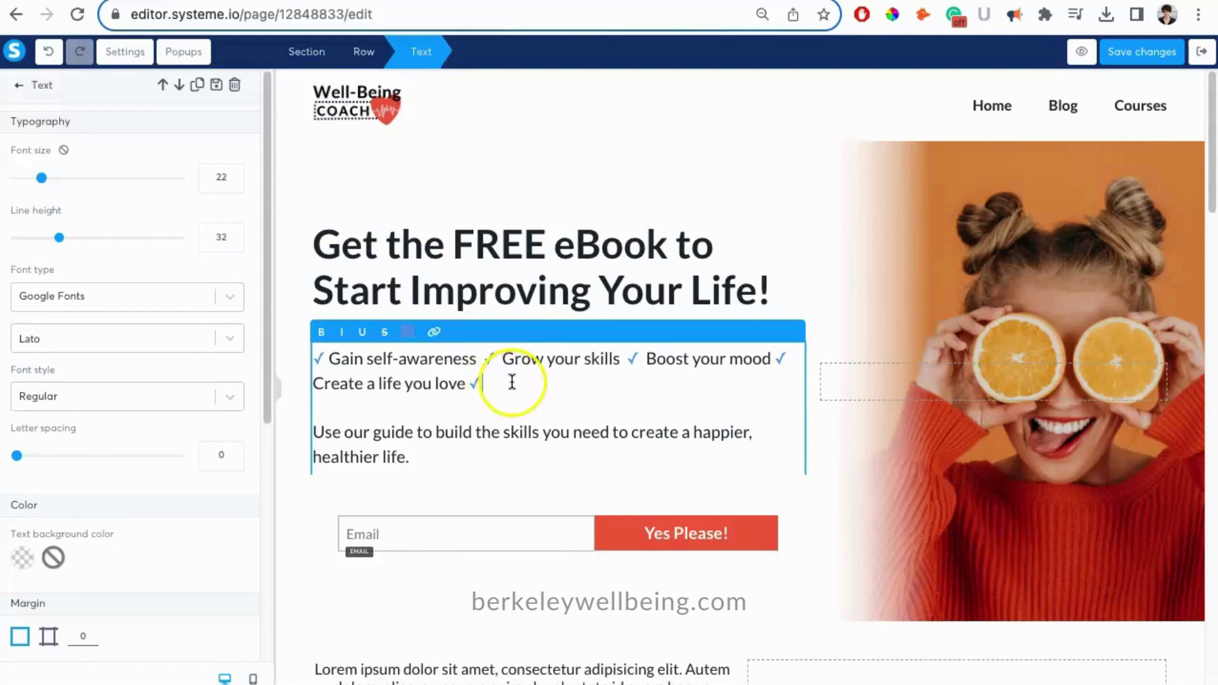
- Add the item 'Increase Happiness' and colour its text black
type("Increase Happiness")
left_click_drag(610, 388, 486, 384)
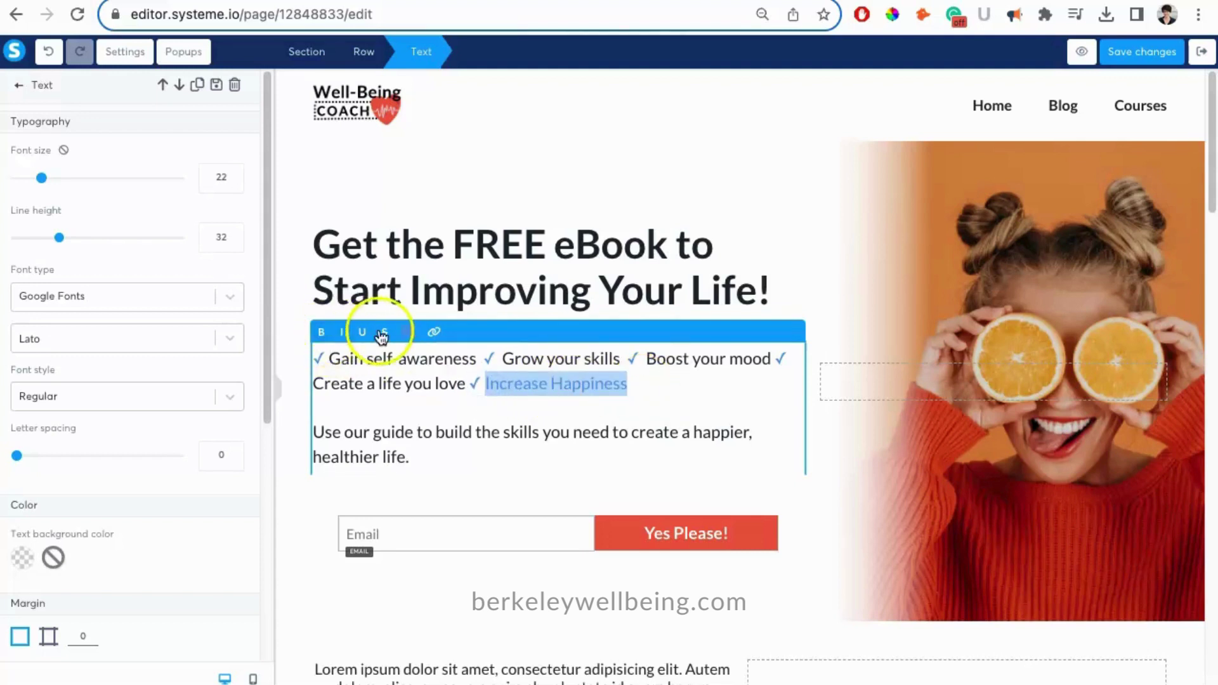
left_click(407, 331)
left_click(491, 300)
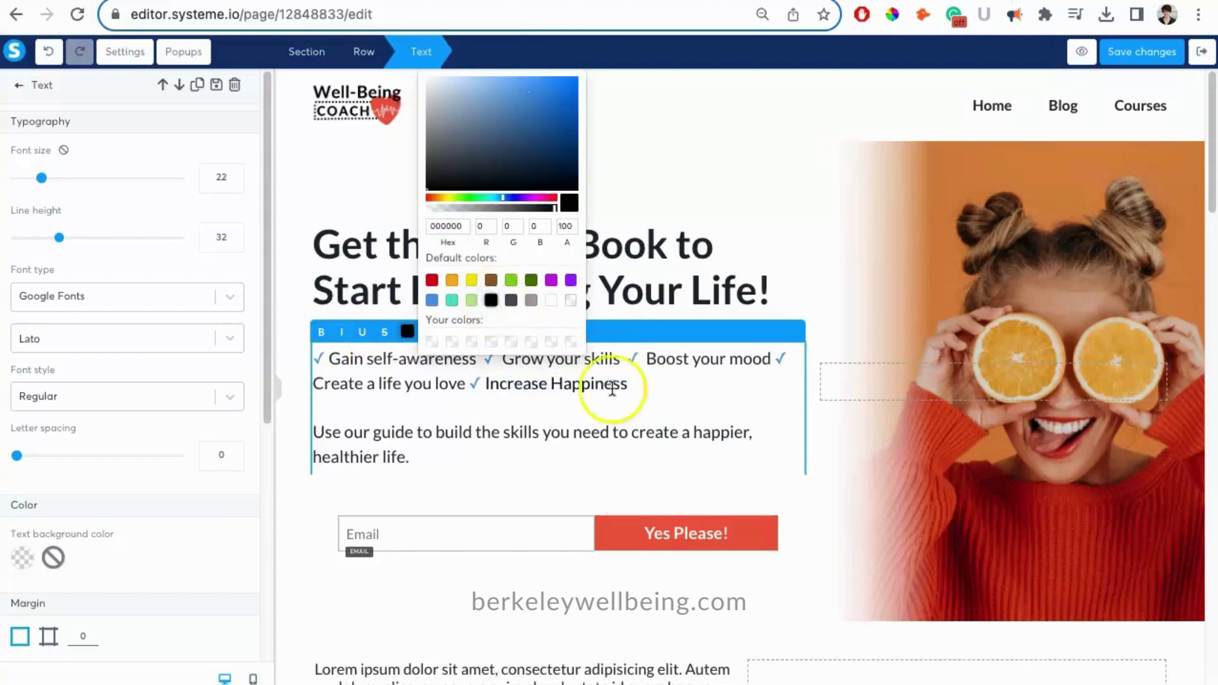
left_click(660, 386)
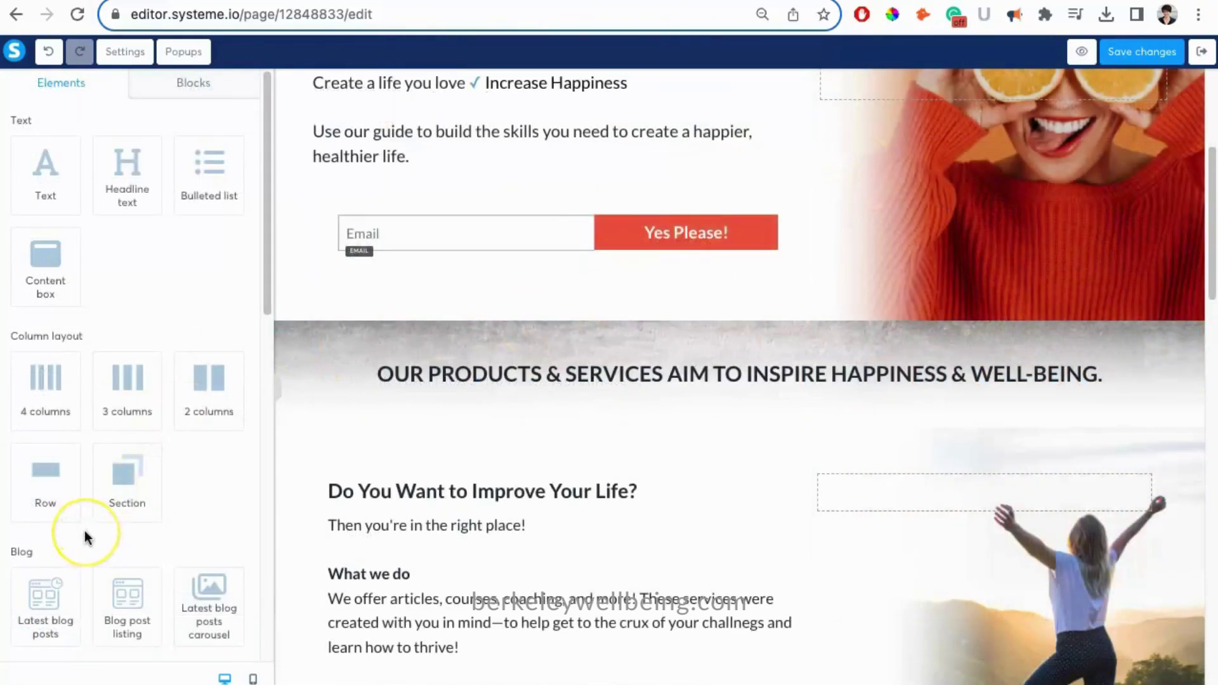
- Add a new section with a two-column layout below the products banner
left_click(128, 480)
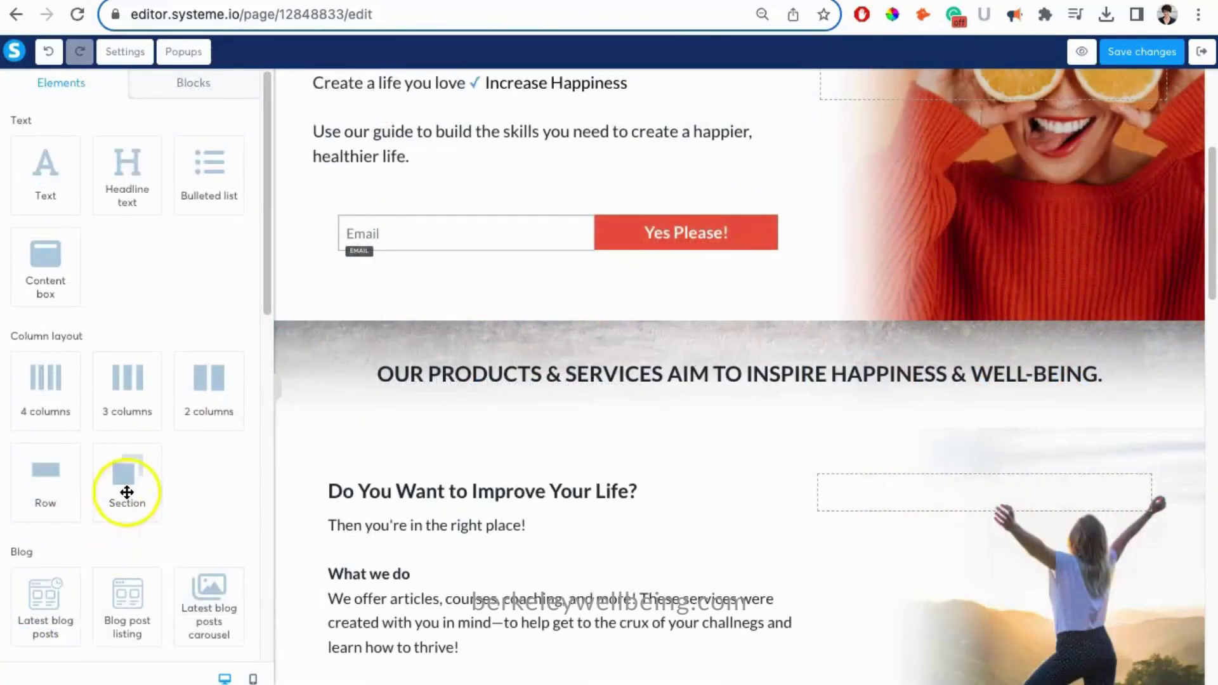
left_click_drag(128, 480, 373, 445)
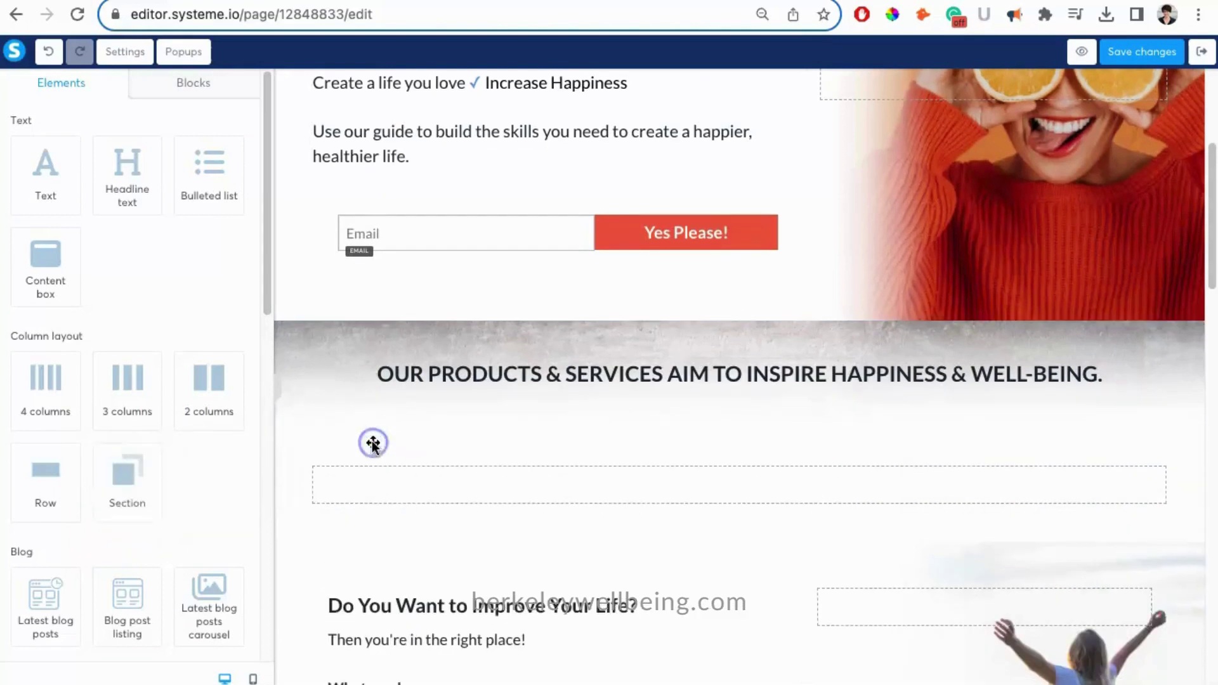
left_click_drag(240, 416, 379, 475)
left_click_drag(381, 482, 378, 479)
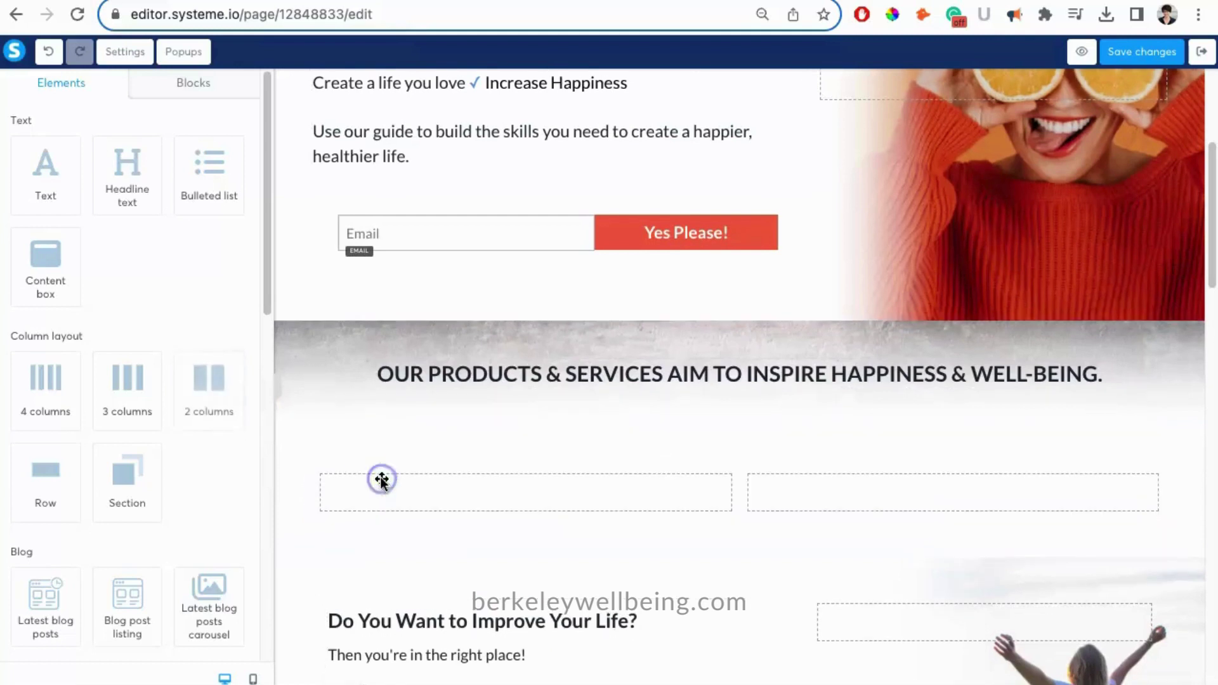
- Add a headline above the columns reading 'something related to well-being'
left_click_drag(107, 169, 432, 470)
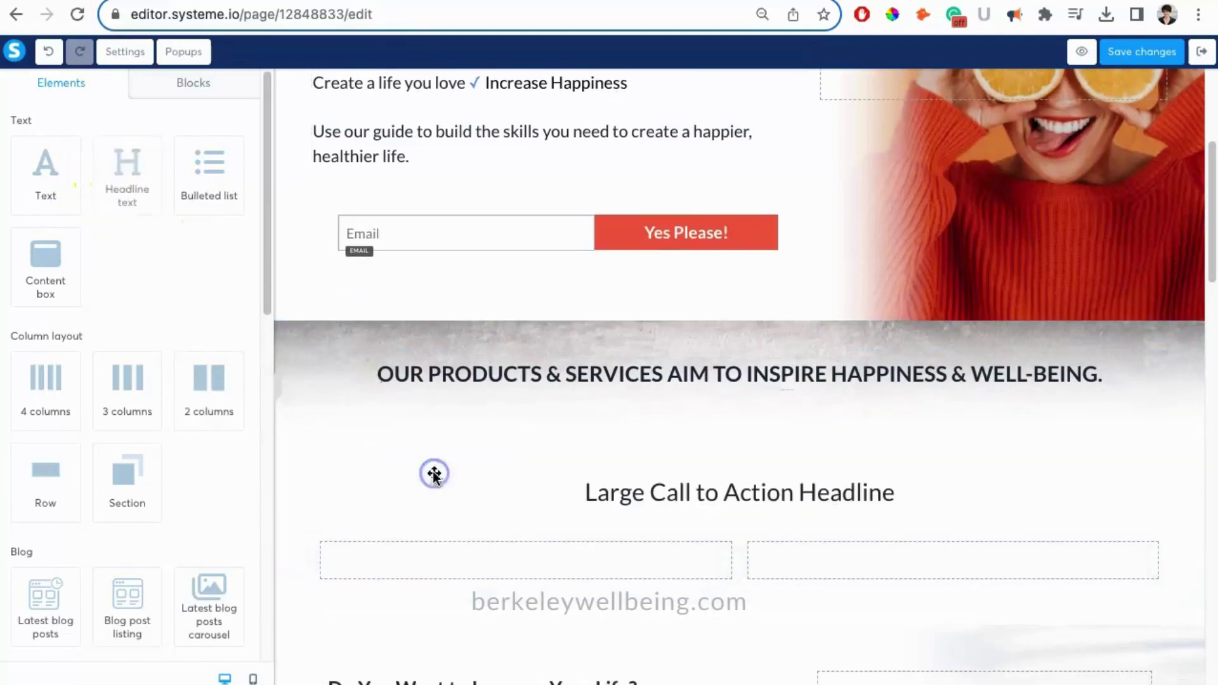
left_click(684, 494)
triple_click(687, 492)
type("some")
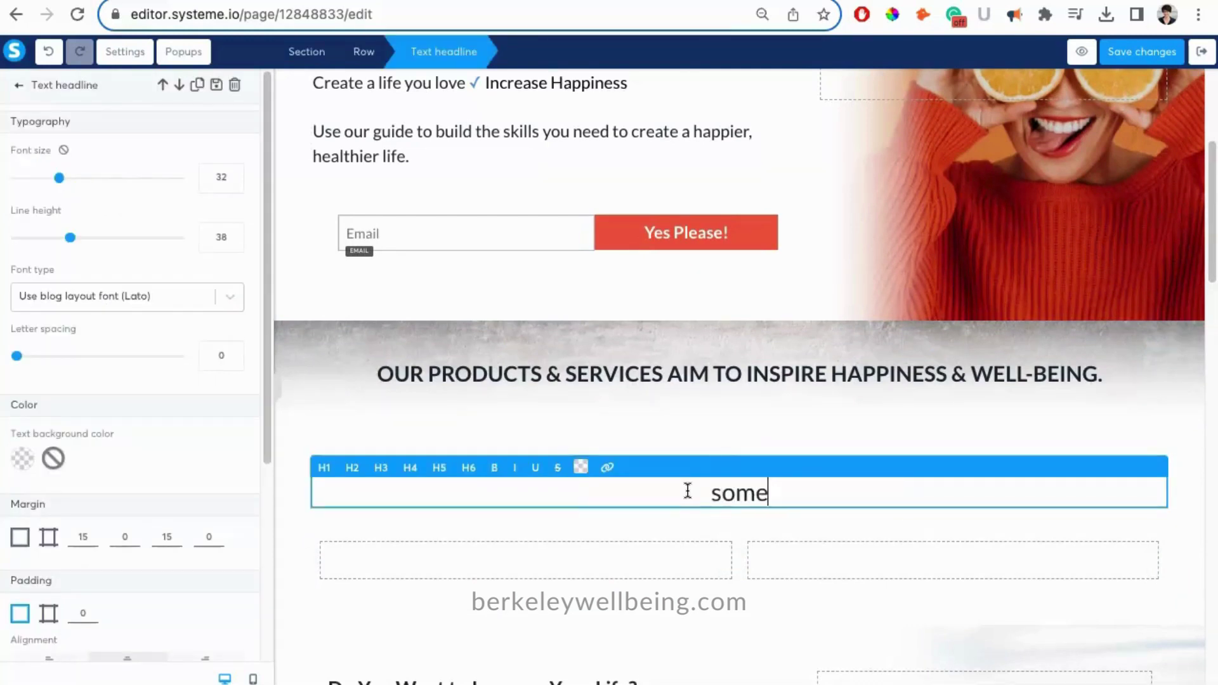
type("thing related to well-being")
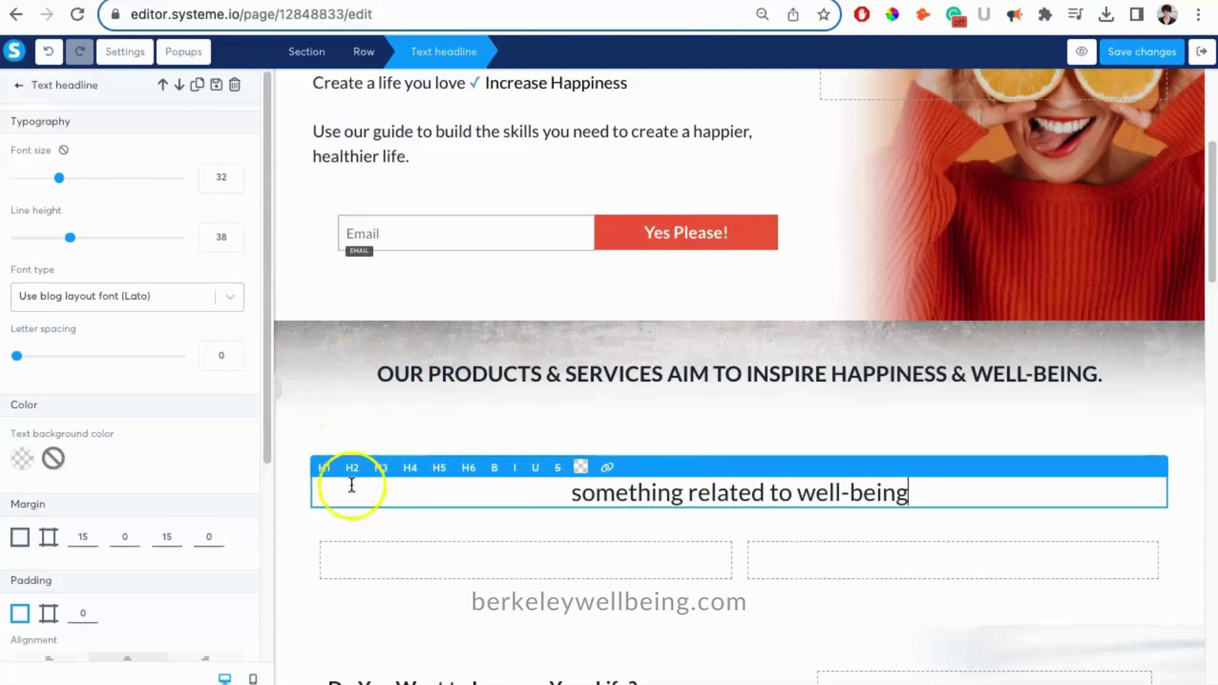
left_click(299, 522)
- Add a left-column text block reading 'I can help you increase your happiness!'
left_click_drag(53, 177, 459, 551)
double_click(474, 561)
triple_click(473, 560)
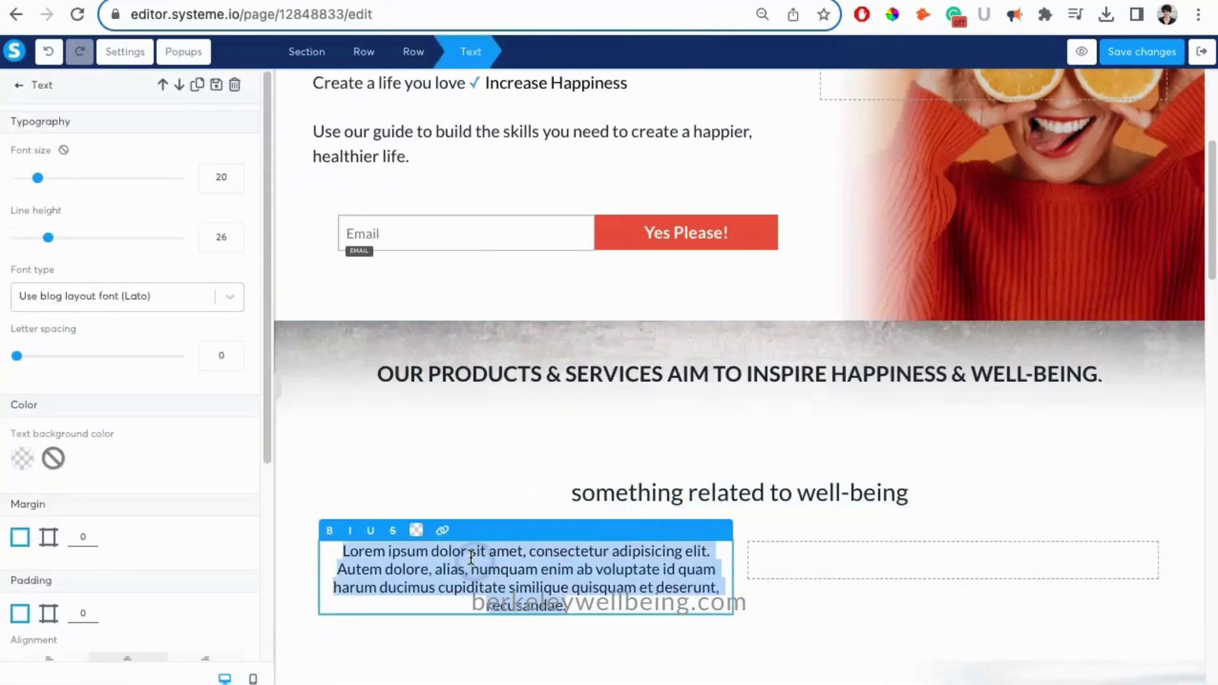
key("BackSpace")
type("I can help you increase your happiness")
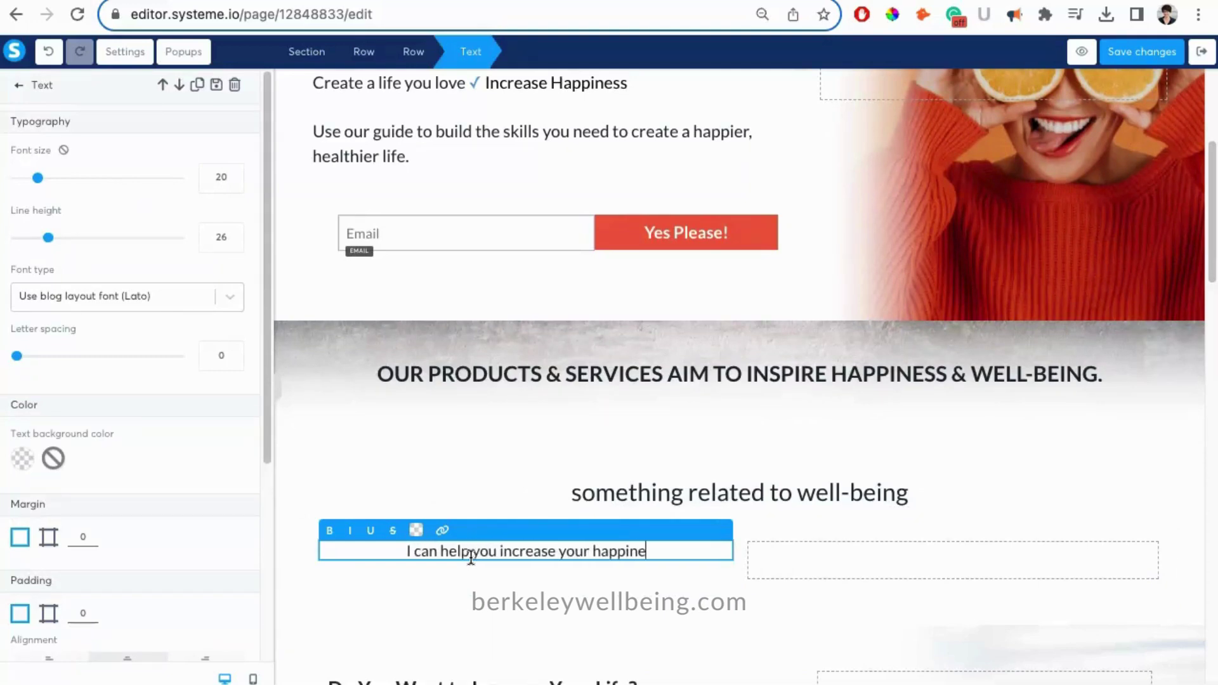
type("!!")
left_click(531, 596)
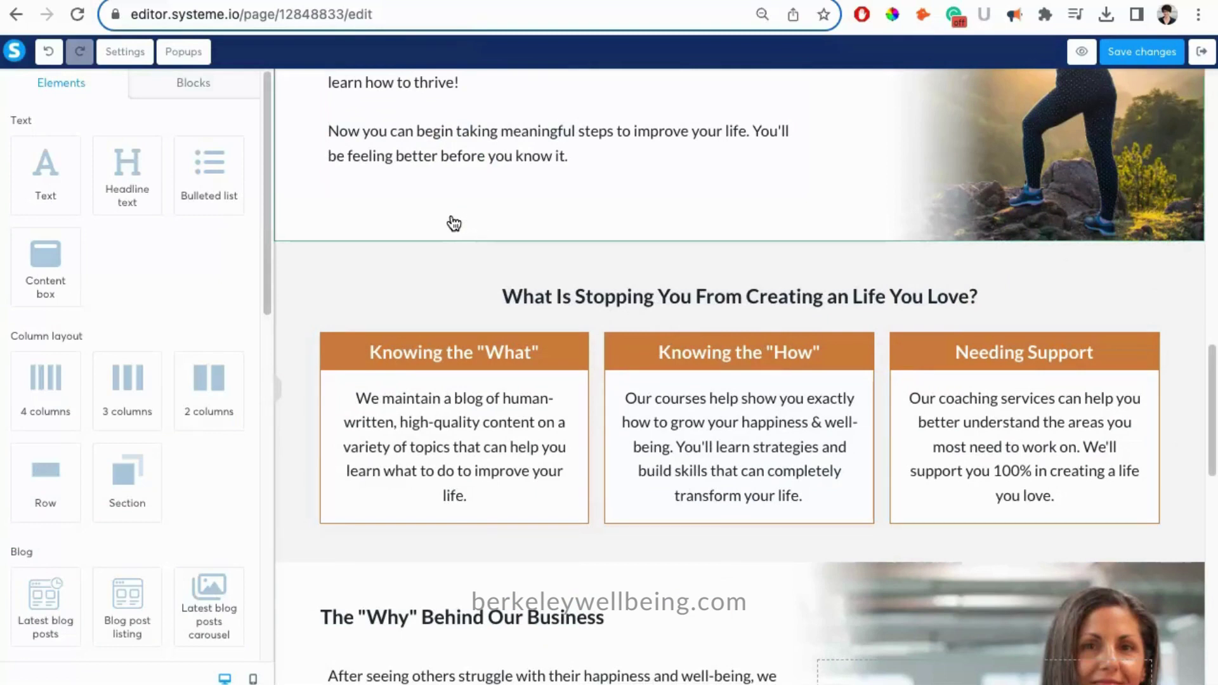
- Set the Knowing the "What" box header background to teal 50E3C2
left_click(332, 357)
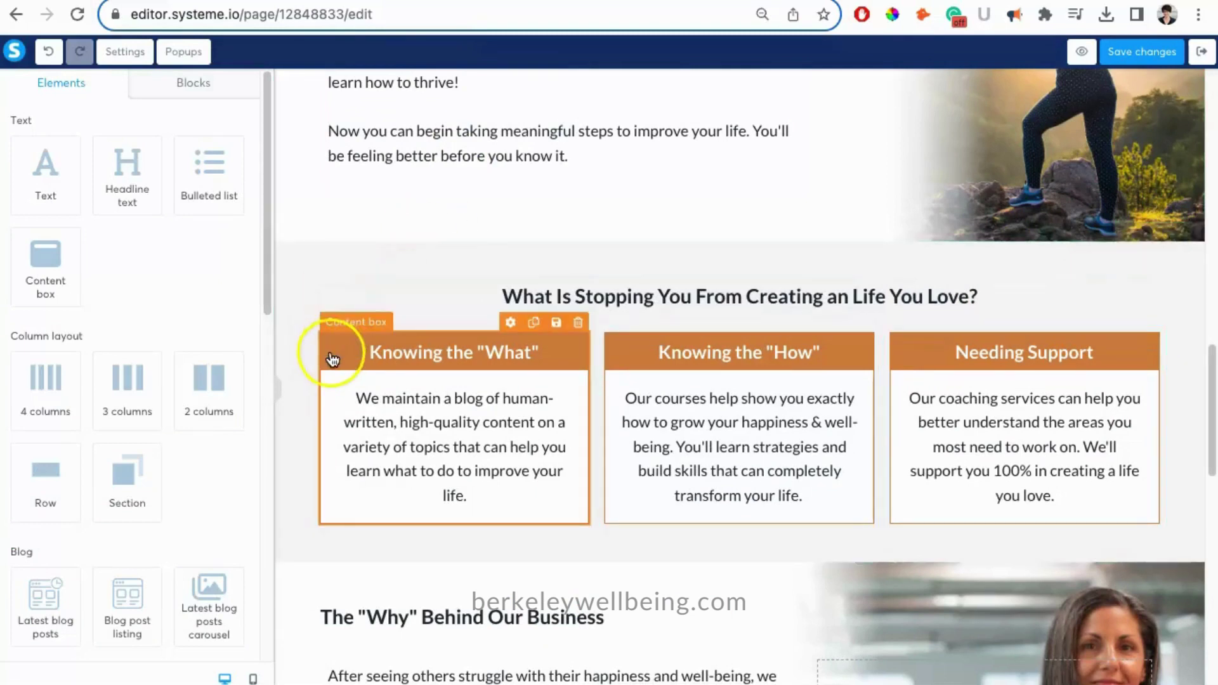
left_click(332, 359)
scroll(51, 401, "down", 2)
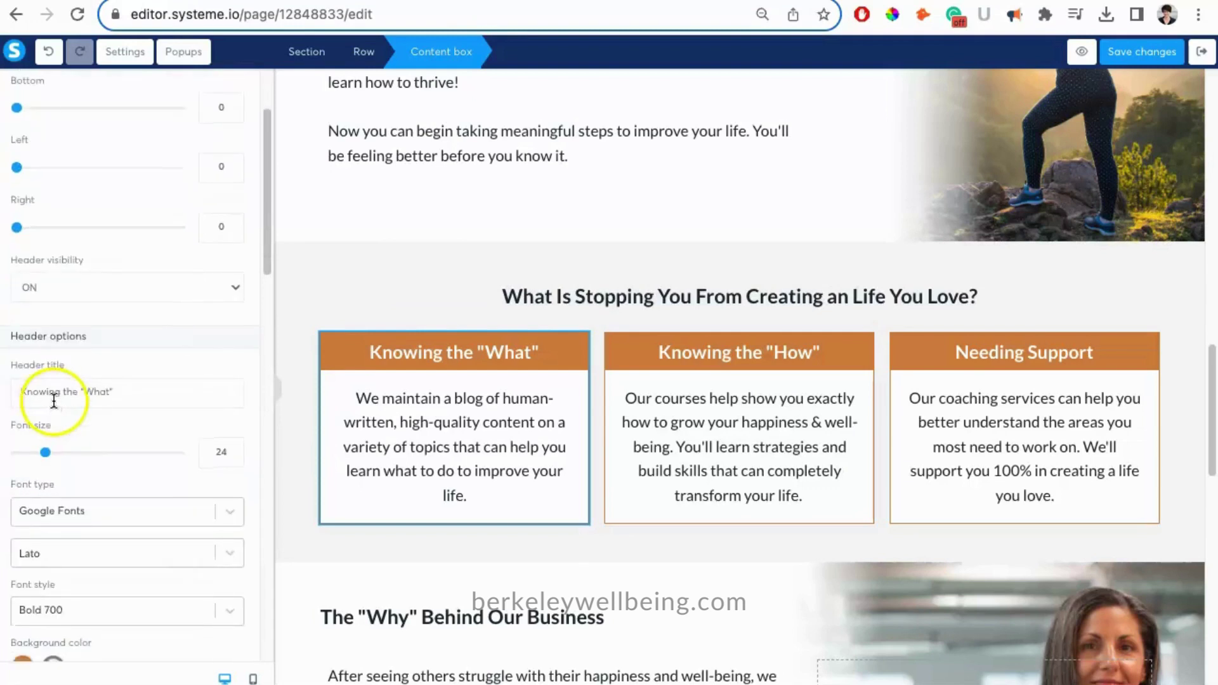
scroll(52, 401, "down", 3)
left_click(24, 478)
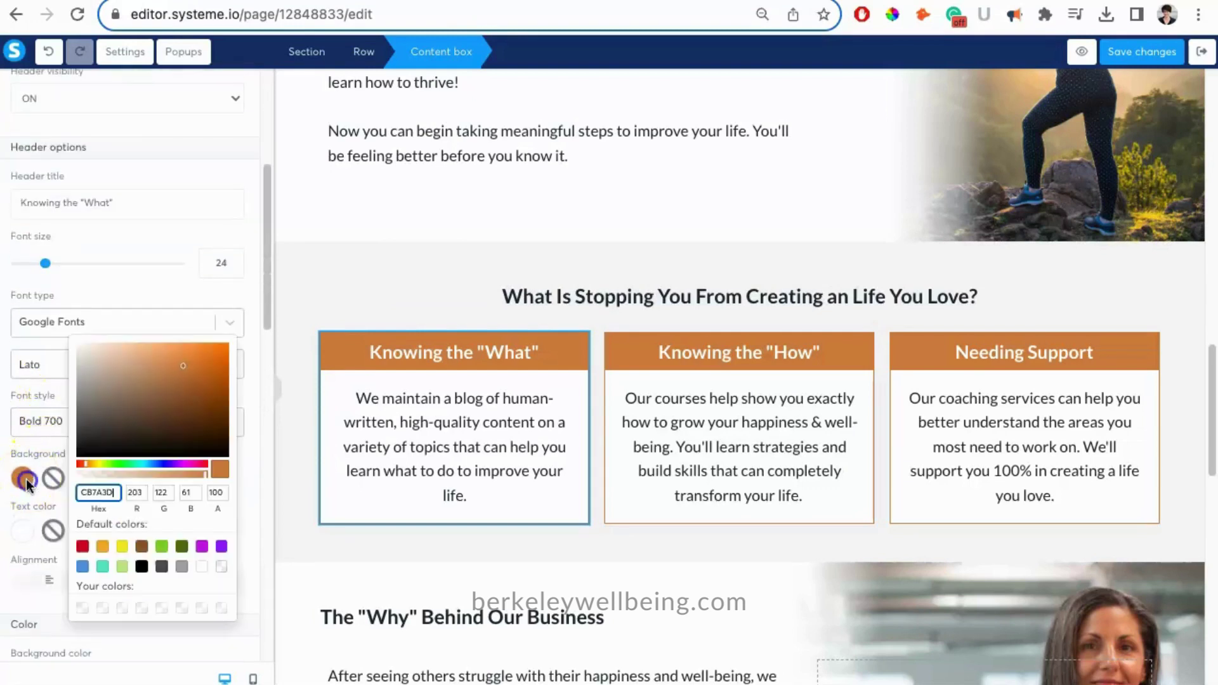
left_click(102, 569)
left_click(30, 554)
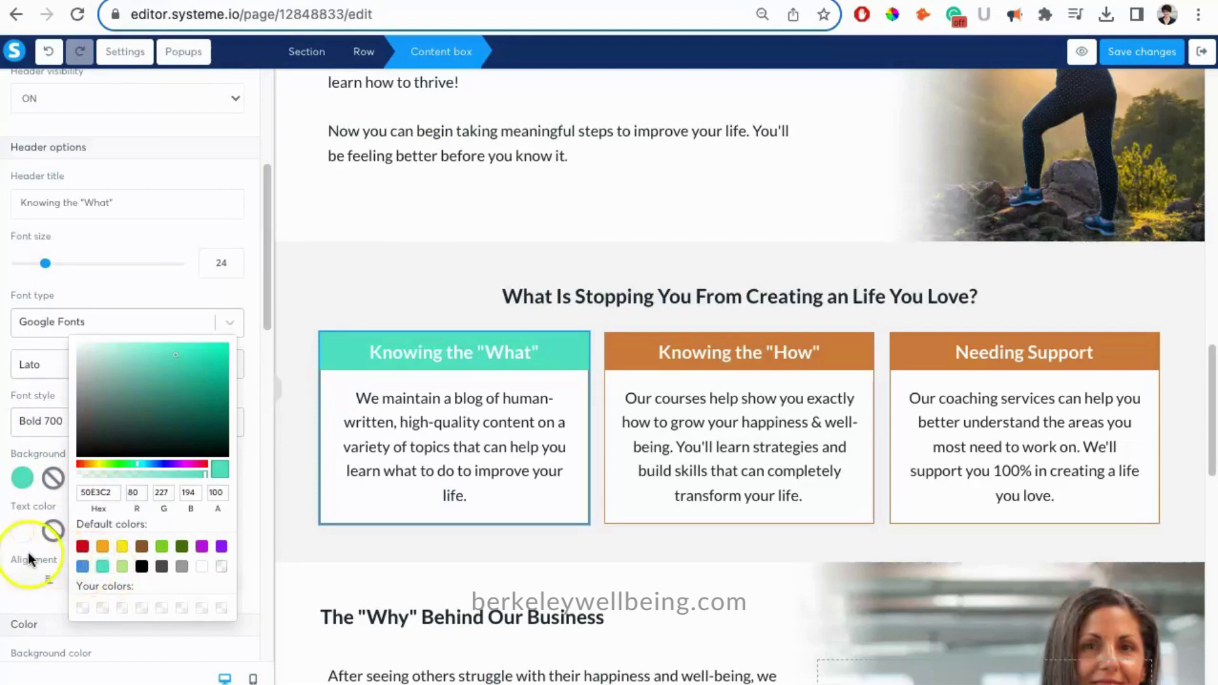
double_click(40, 551)
- Set the box border colour to the same teal 50E3C2
scroll(39, 552, "down", 3)
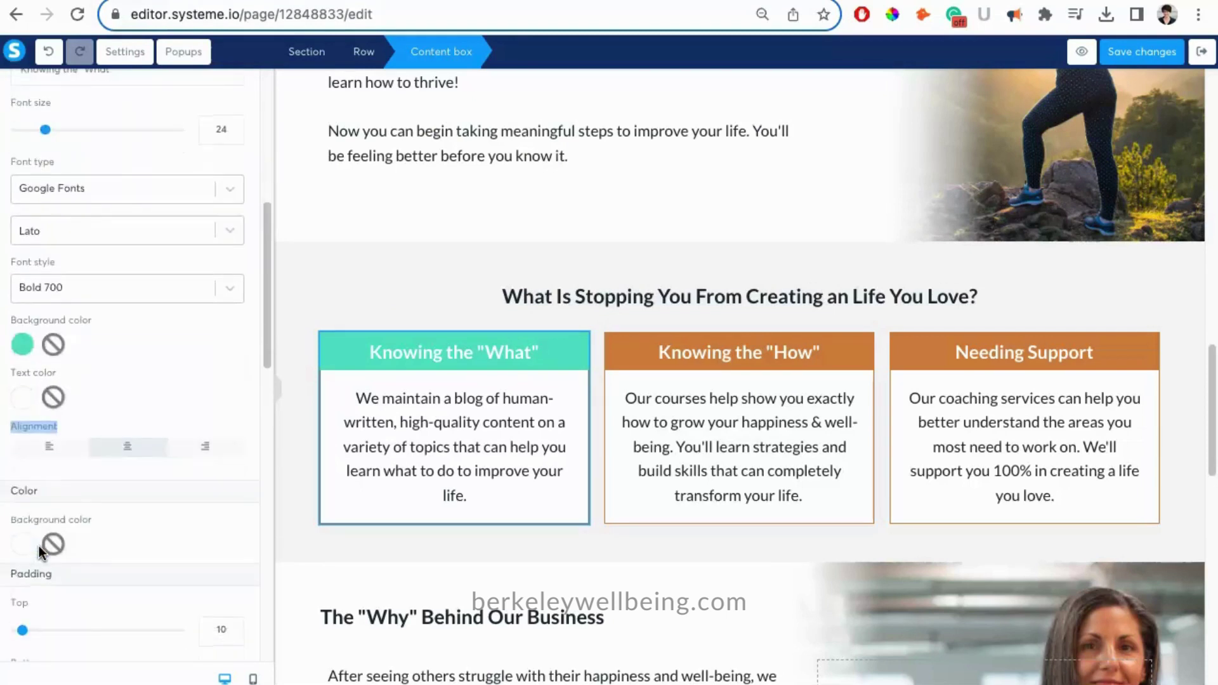
scroll(40, 546, "down", 7)
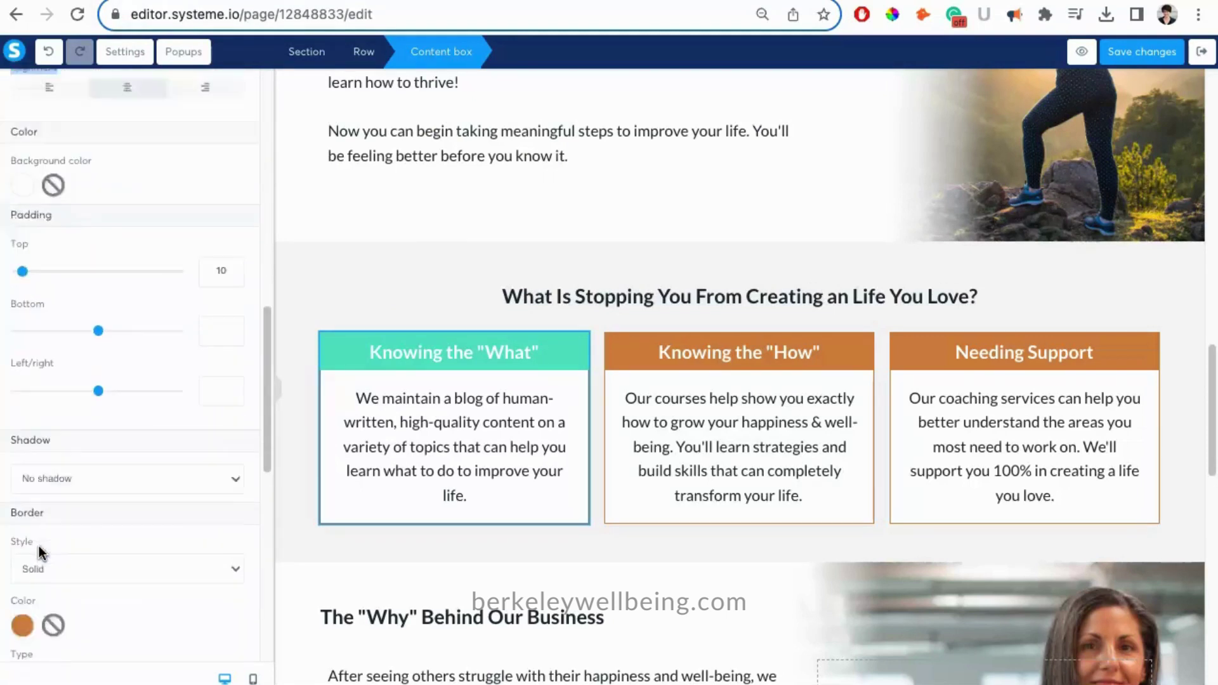
left_click(23, 591)
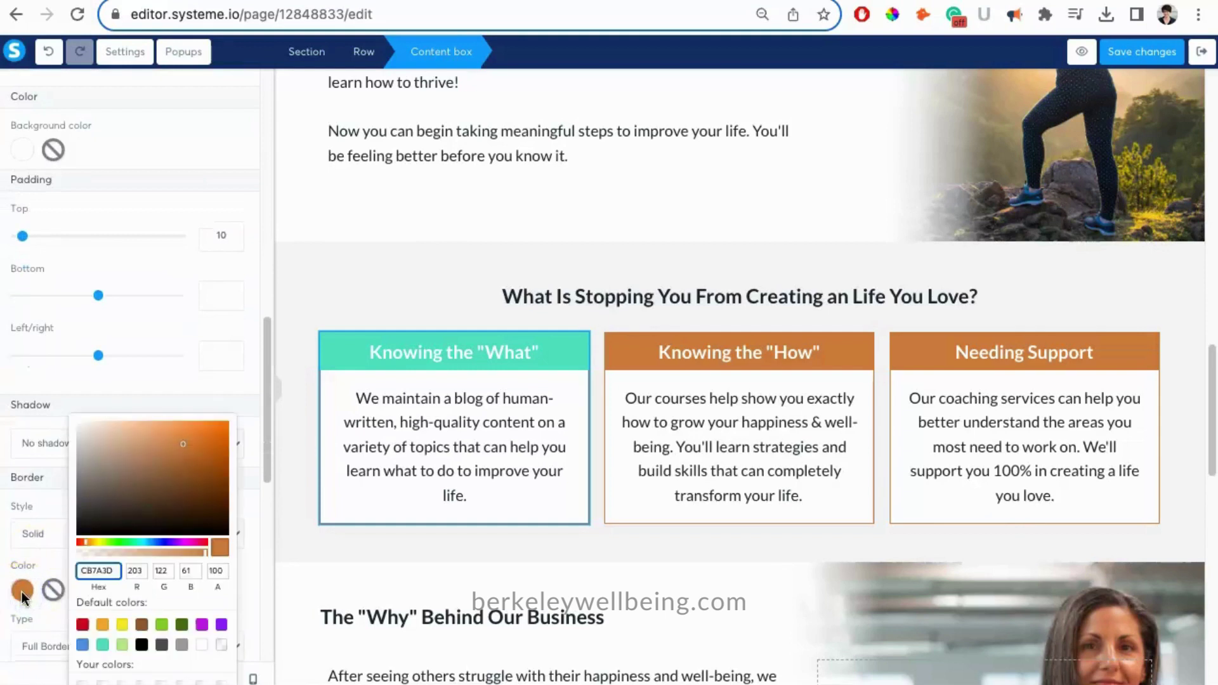
left_click(102, 645)
left_click(249, 606)
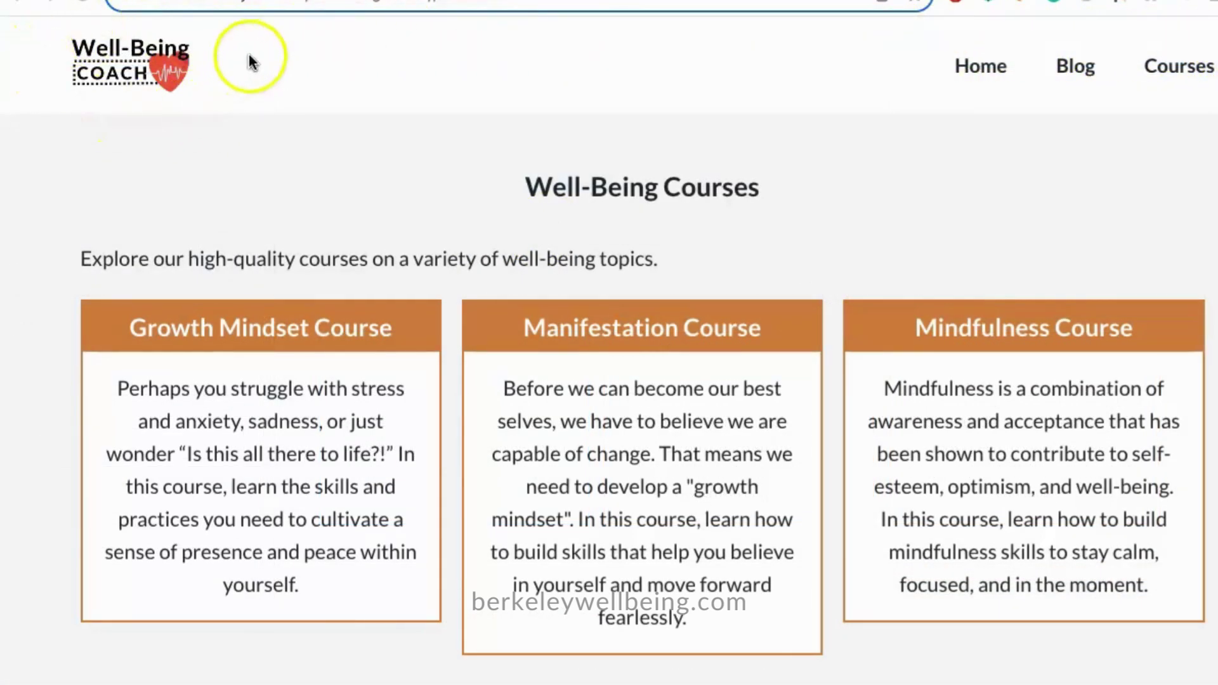
- Scroll the confidence blog post to its Tips to Cultivate Confidence Within section
scroll(905, 95, "down", 5)
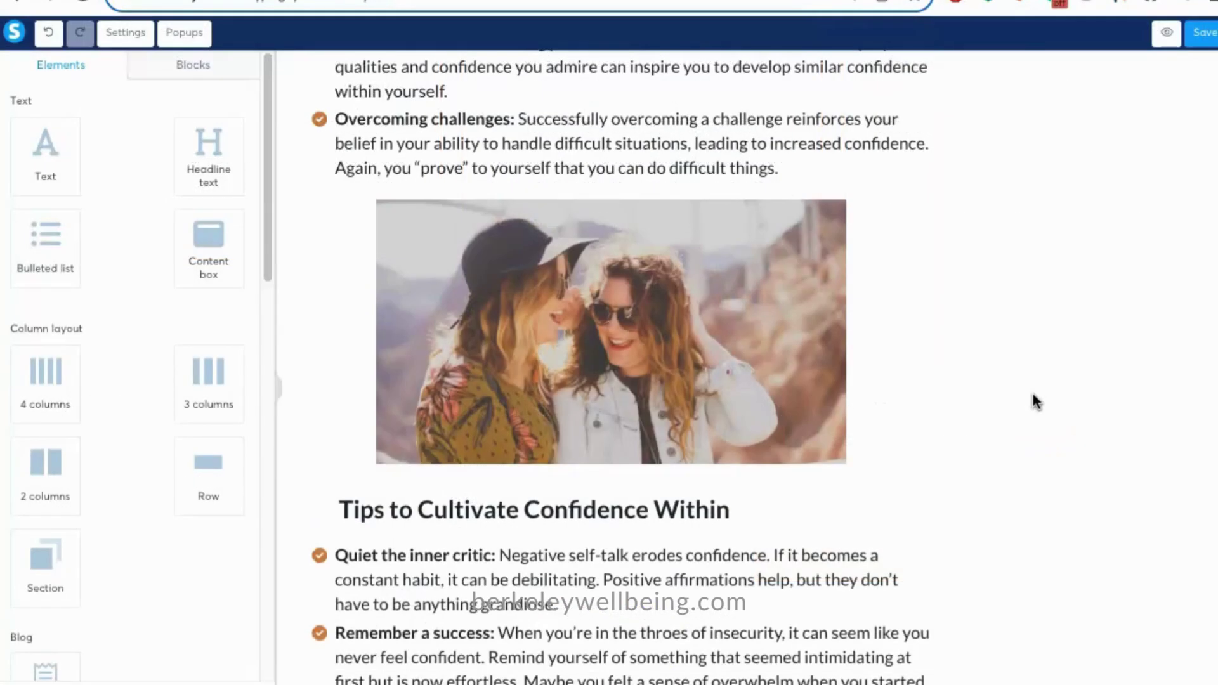
- Duplicate the Tips to Cultivate Confidence Within headline and retype the copy starting 'Con'
left_click(844, 490)
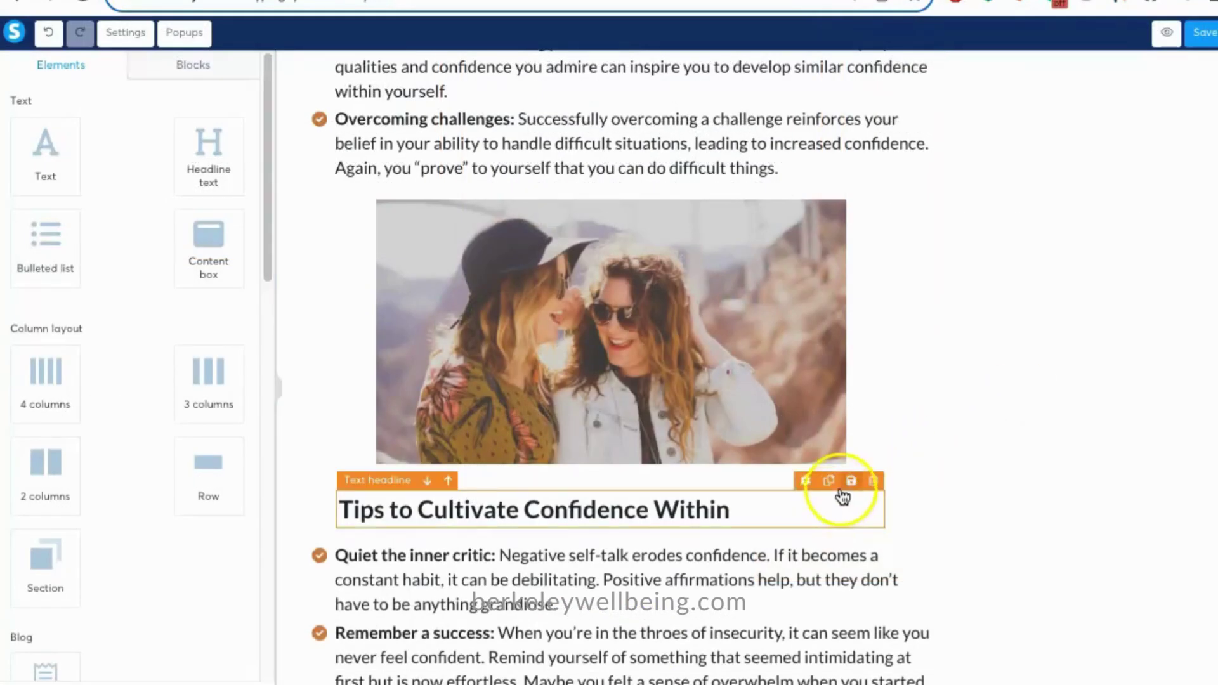
left_click(830, 482)
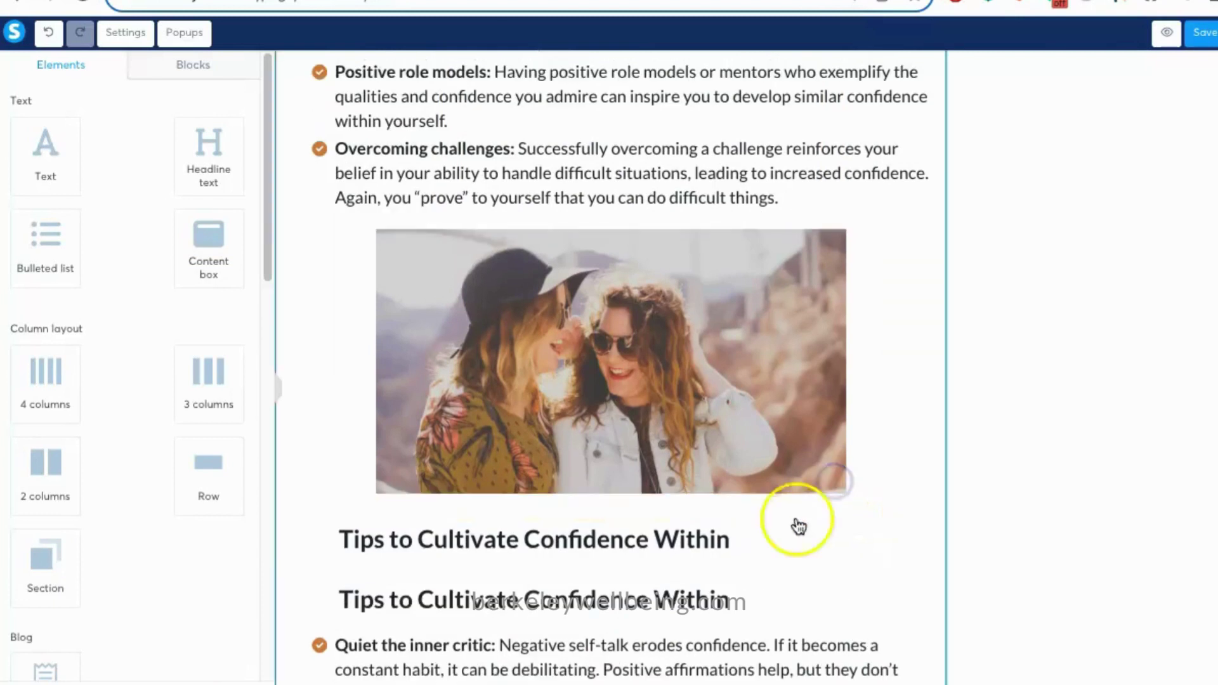
triple_click(780, 602)
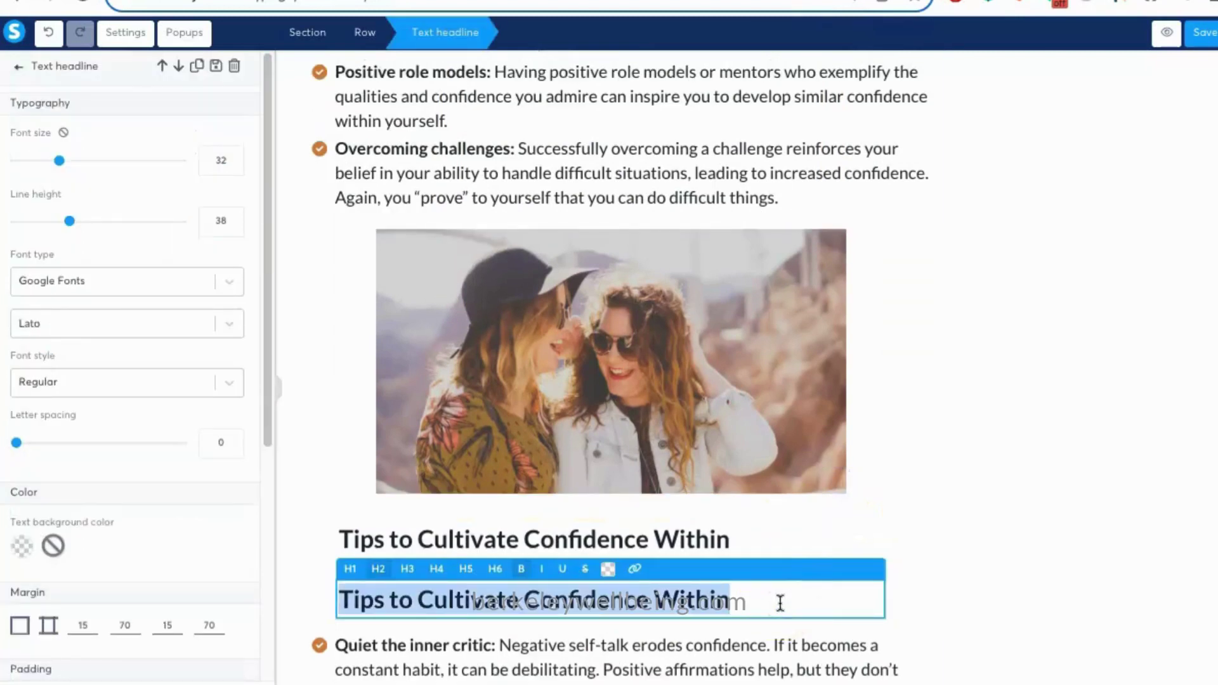
type("Confidence is Queen")
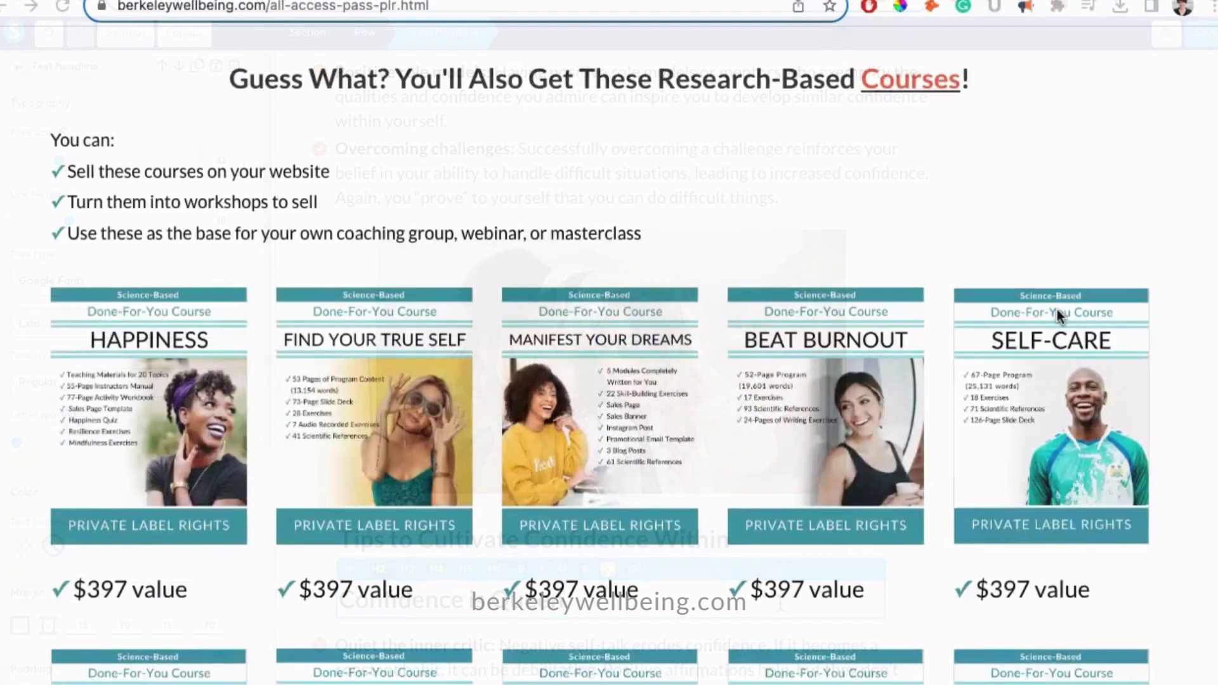
scroll(1057, 309, "down", 5)
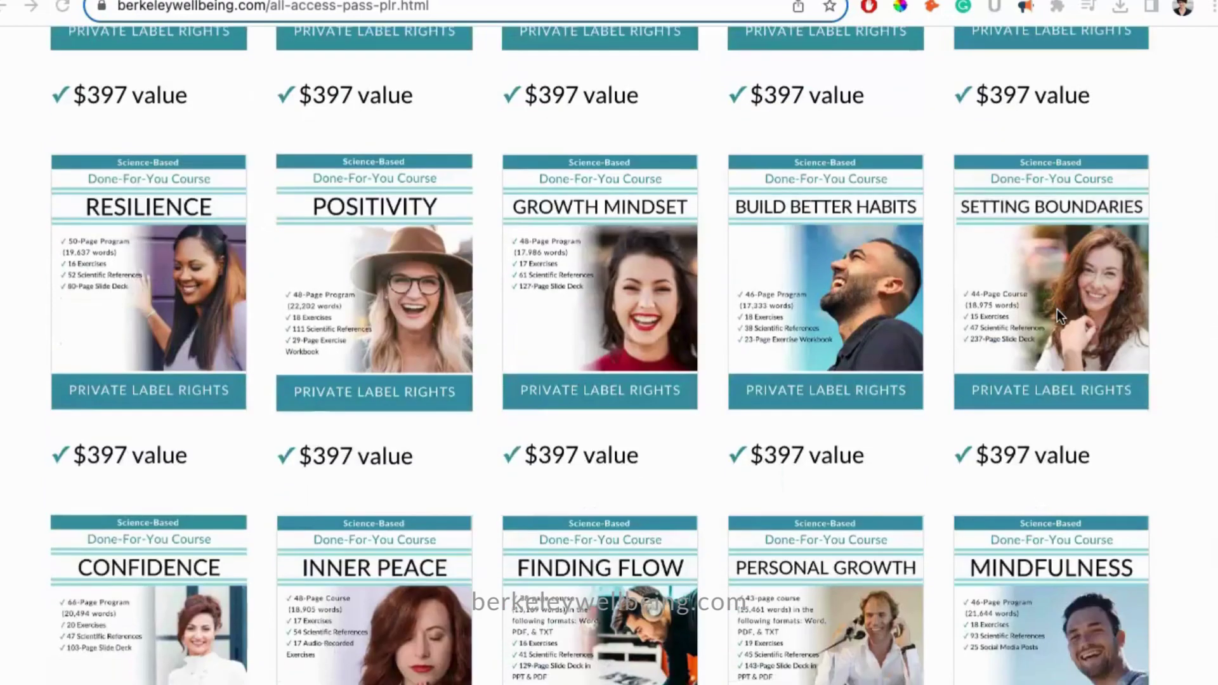
scroll(1057, 310, "down", 8)
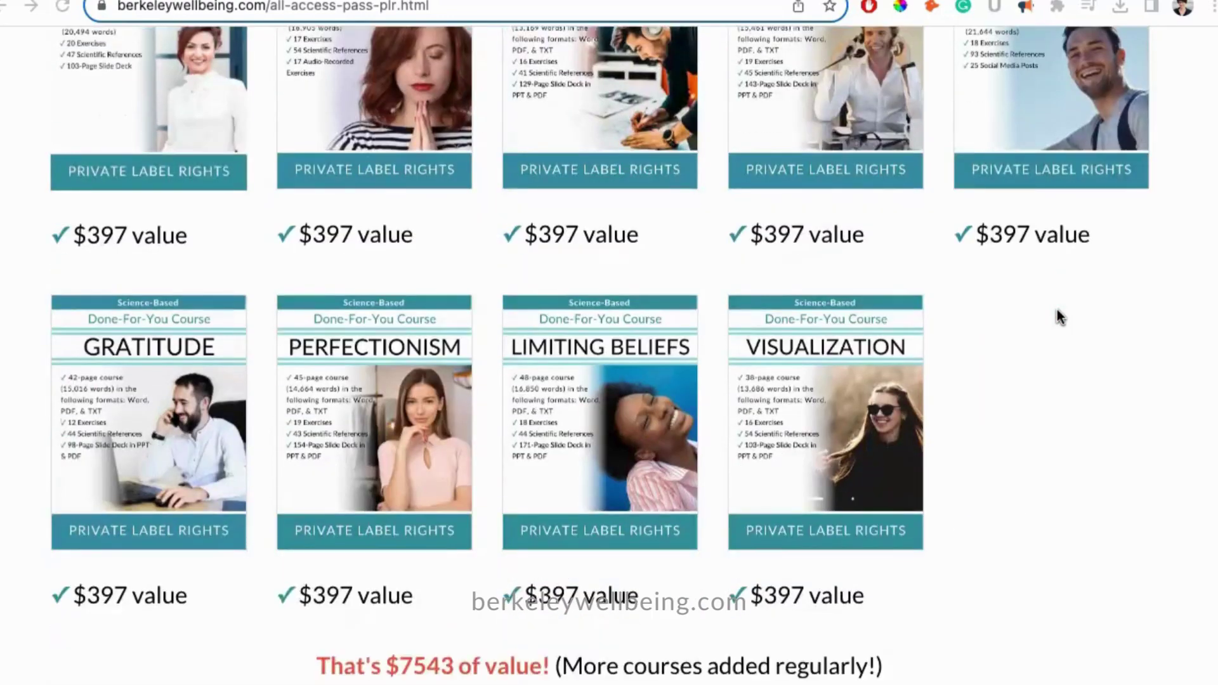
- Scroll through the All-Access Pass courses and social media packages, then the confidence post
scroll(1059, 315, "down", 10)
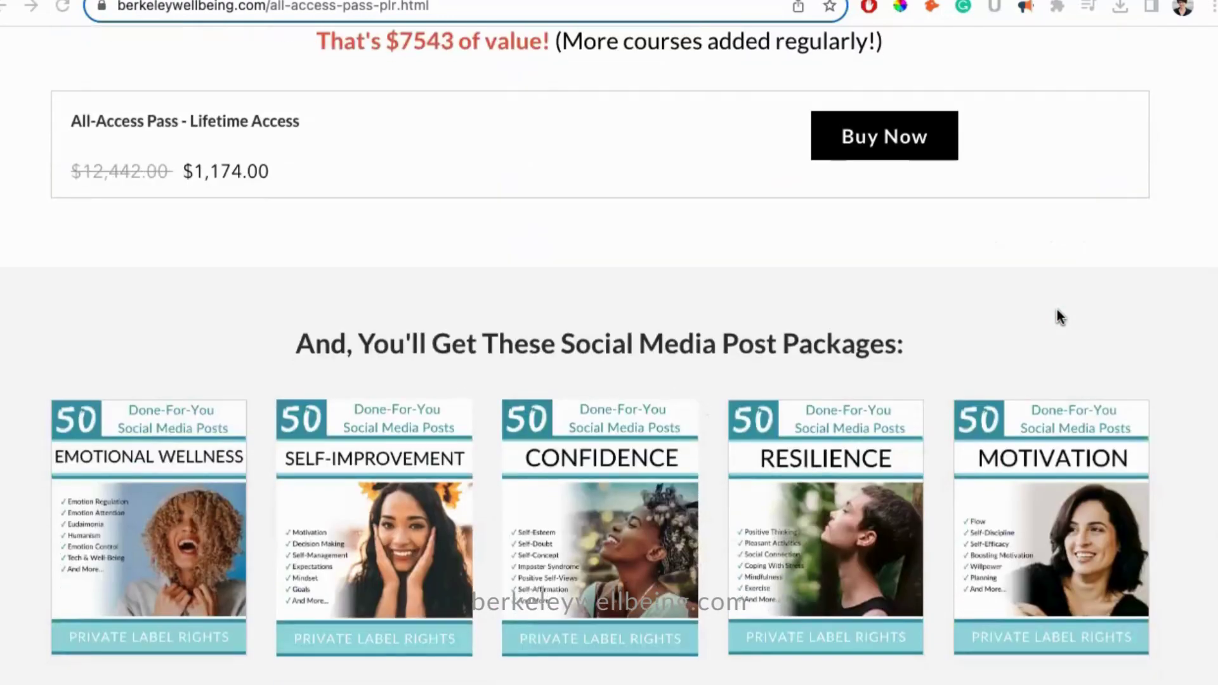
scroll(1059, 315, "down", 5)
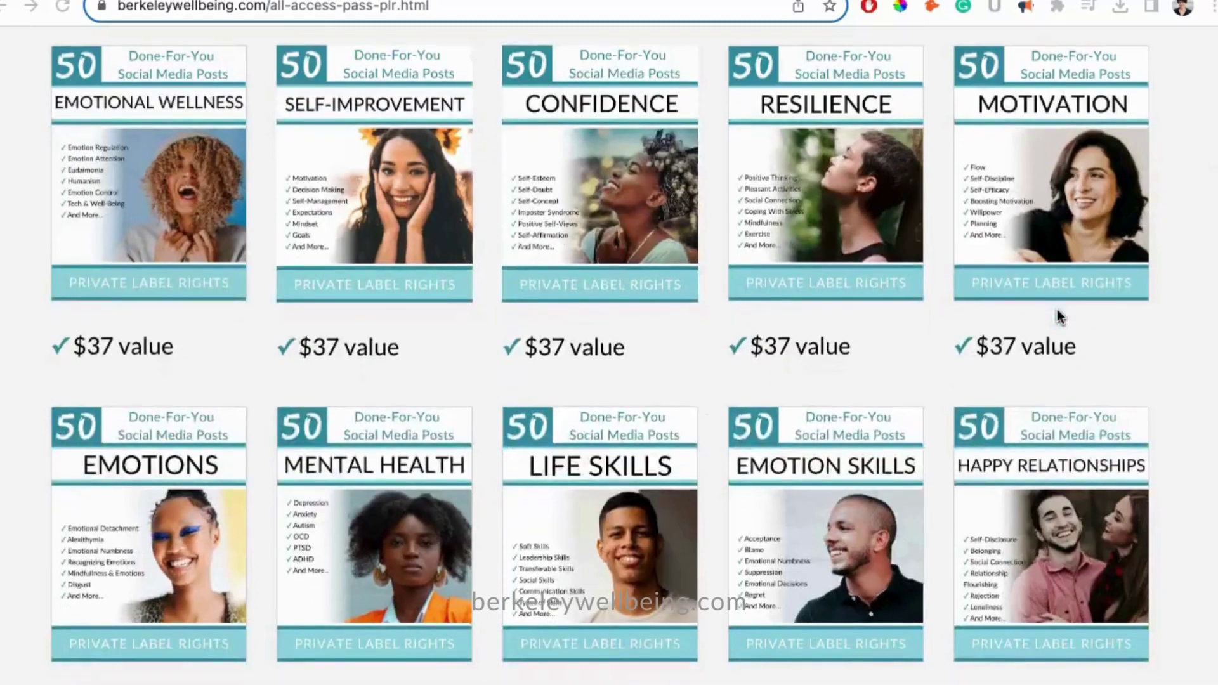
scroll(1057, 315, "down", 5)
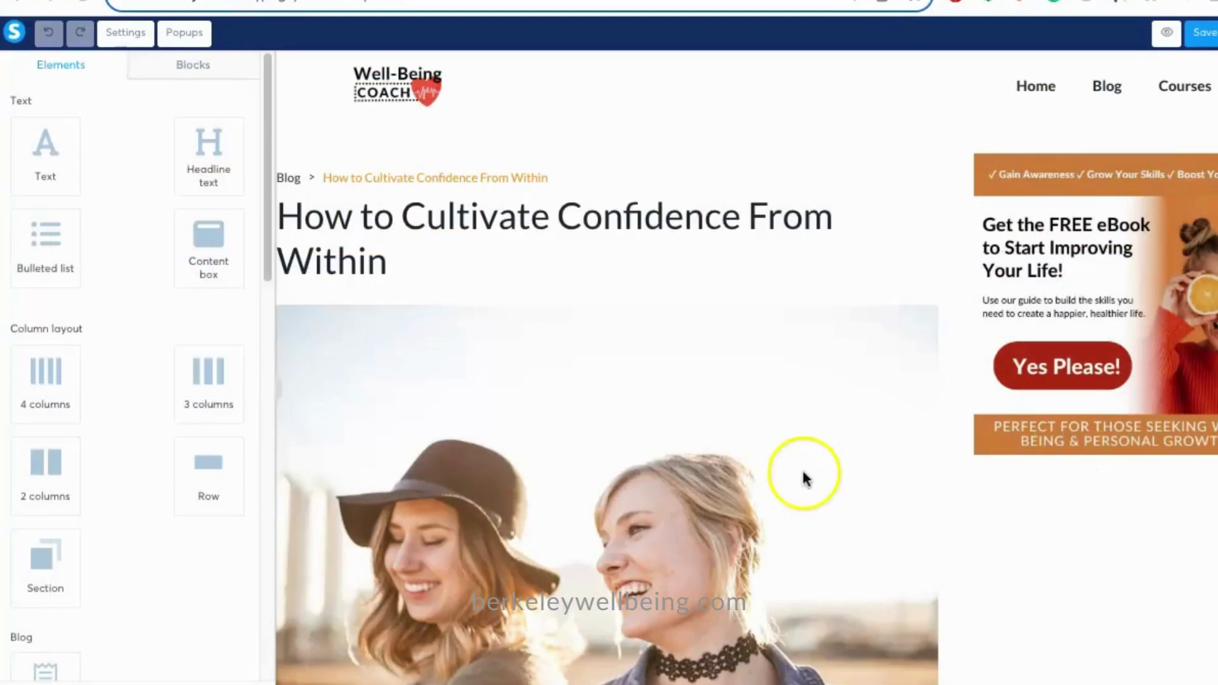
scroll(736, 451, "down", 1)
scroll(736, 452, "down", 8)
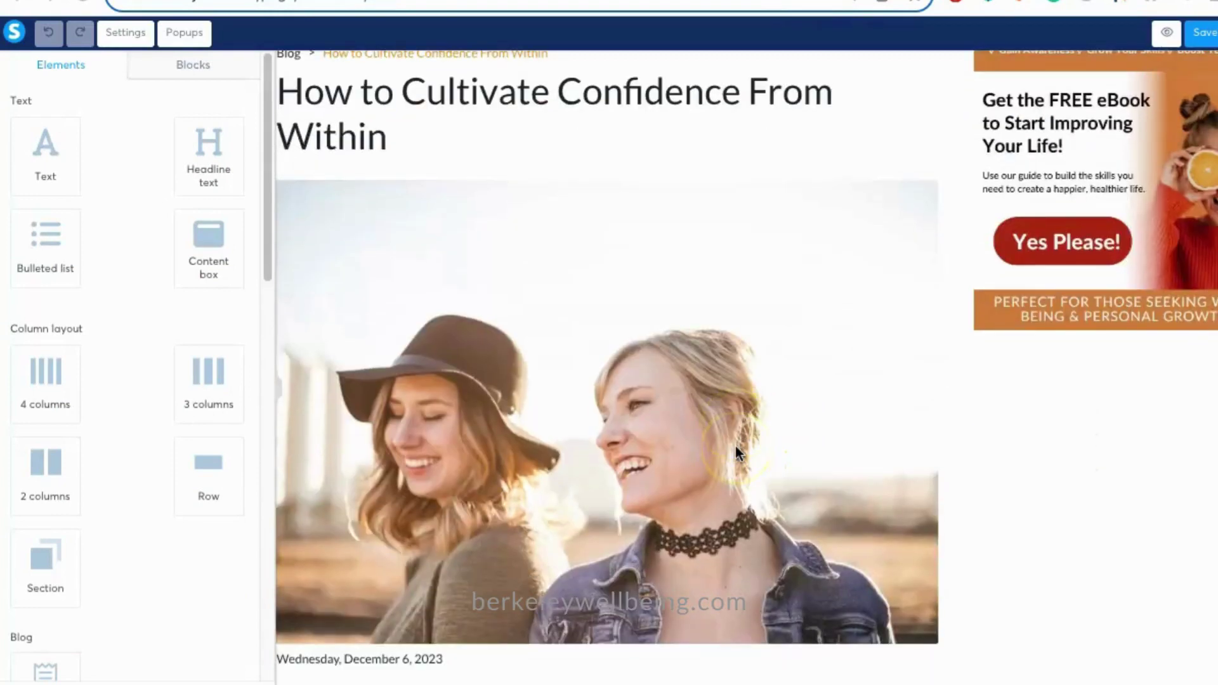
scroll(736, 447, "down", 2)
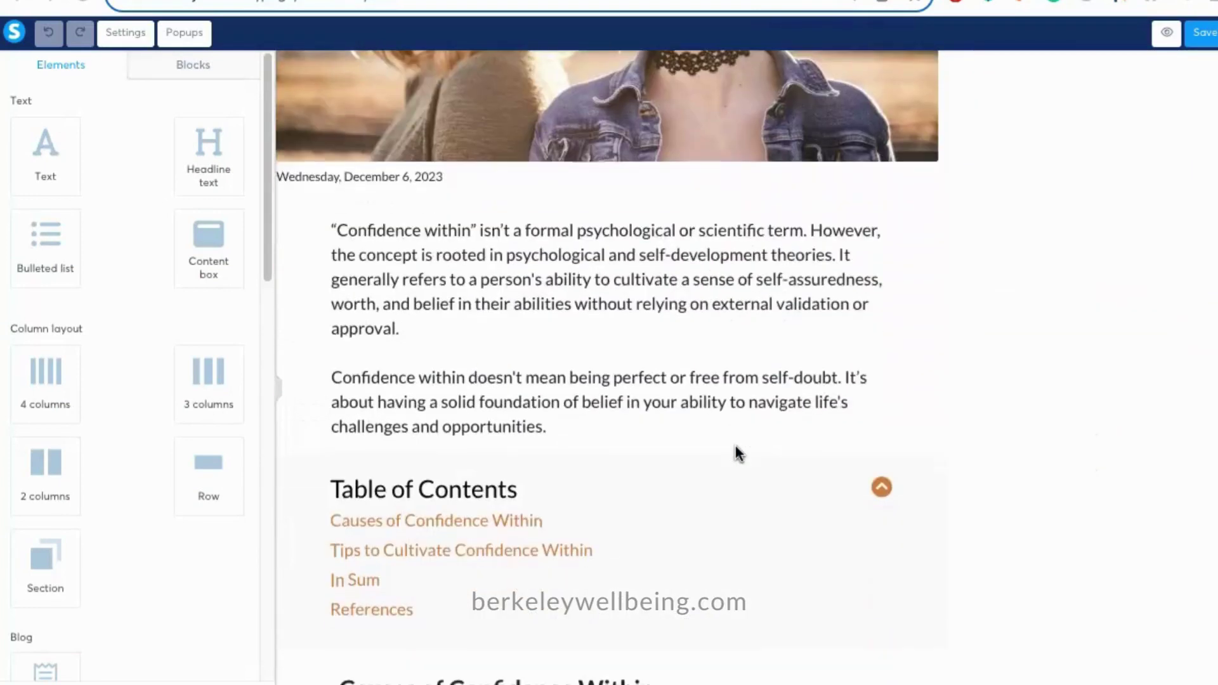